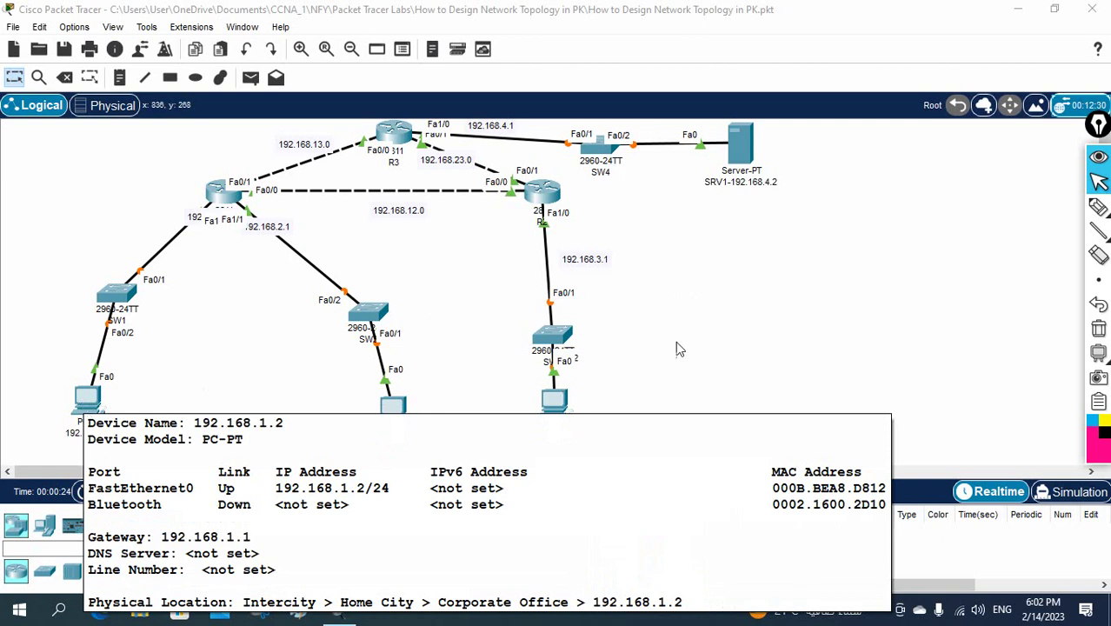
Annotate the server and the 192.168.1.2 PC with freehand marks and the word TCP, and clear the annotations
click(1097, 208)
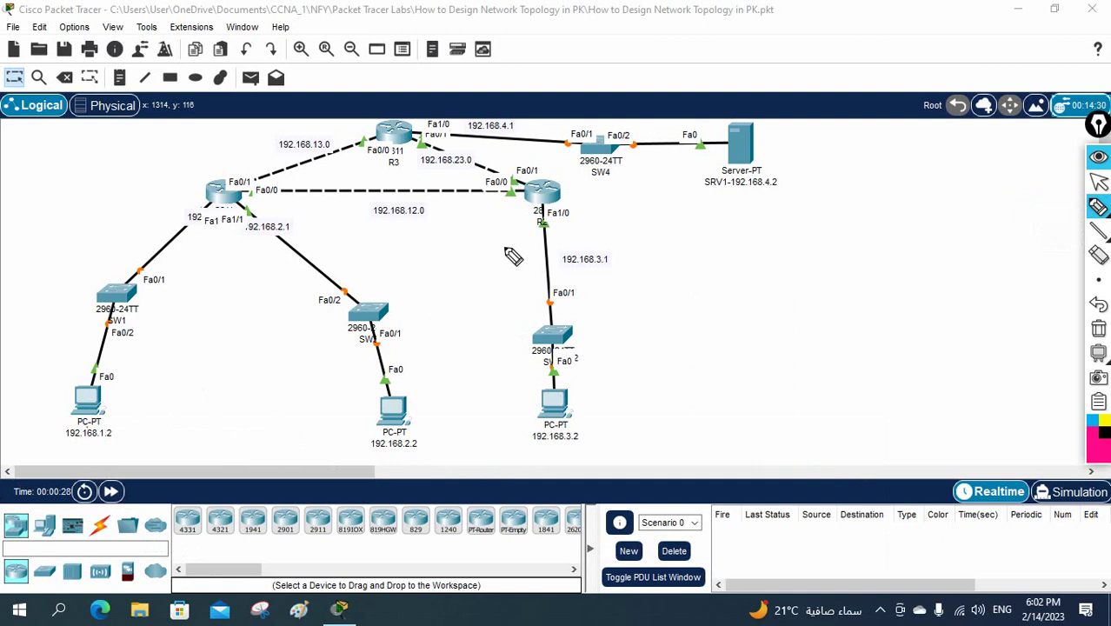
mouse_move(770, 122)
mouse_down()
mouse_move(697, 159)
mouse_move(729, 193)
mouse_move(771, 123)
mouse_up()
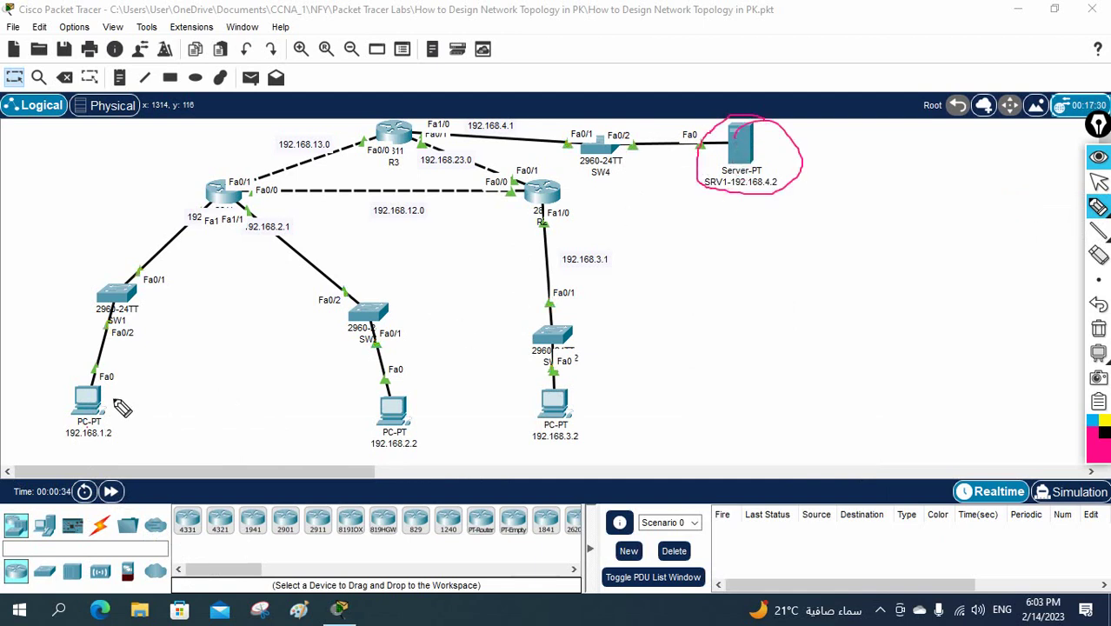
mouse_move(108, 397)
mouse_down()
mouse_move(117, 424)
mouse_move(130, 402)
mouse_up()
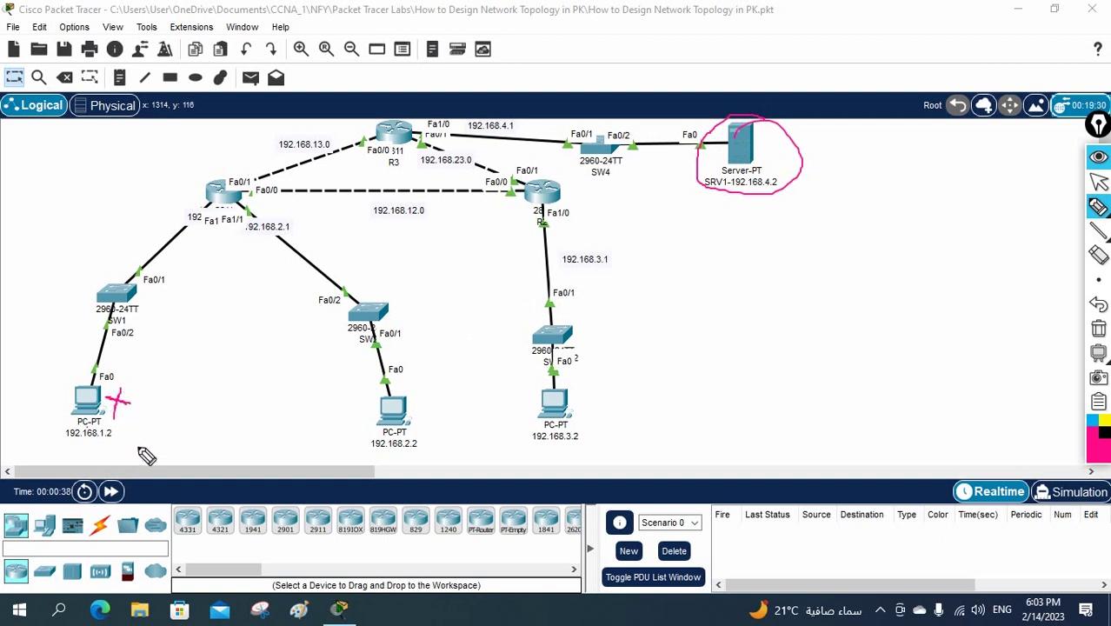
mouse_move(681, 242)
mouse_down()
mouse_move(682, 263)
mouse_move(700, 231)
mouse_move(725, 257)
mouse_move(732, 228)
mouse_up()
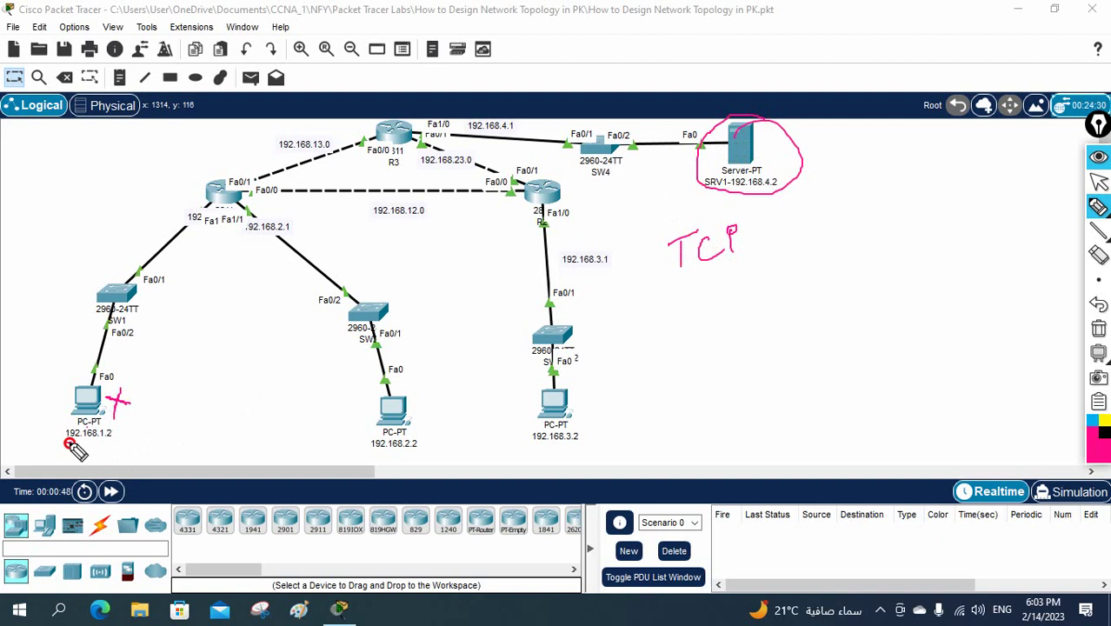
drag(64, 442, 116, 432)
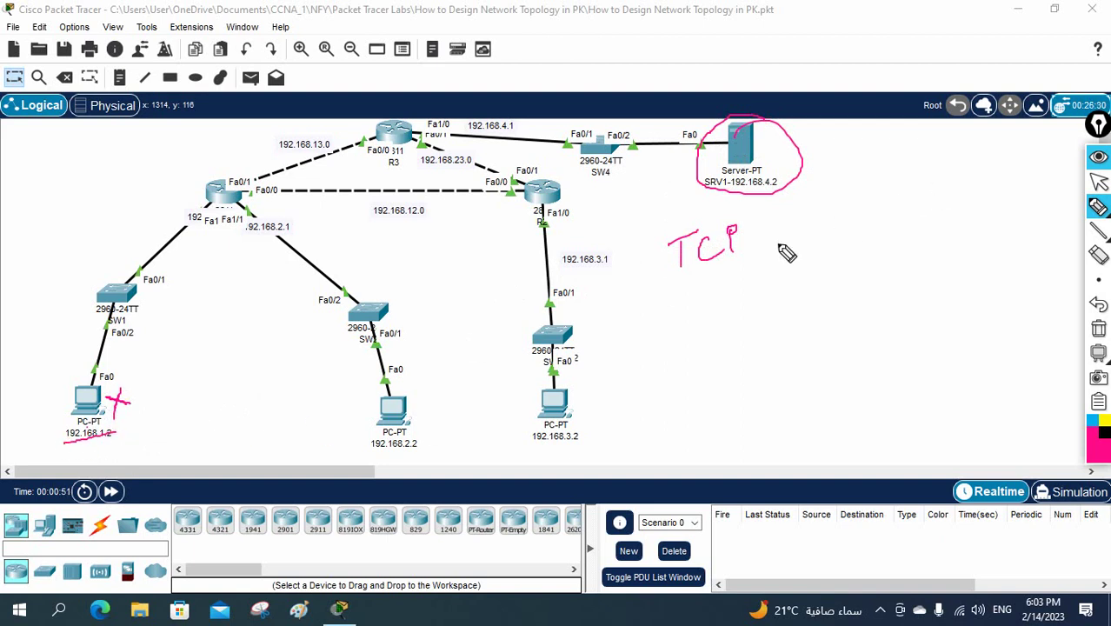
click(1099, 327)
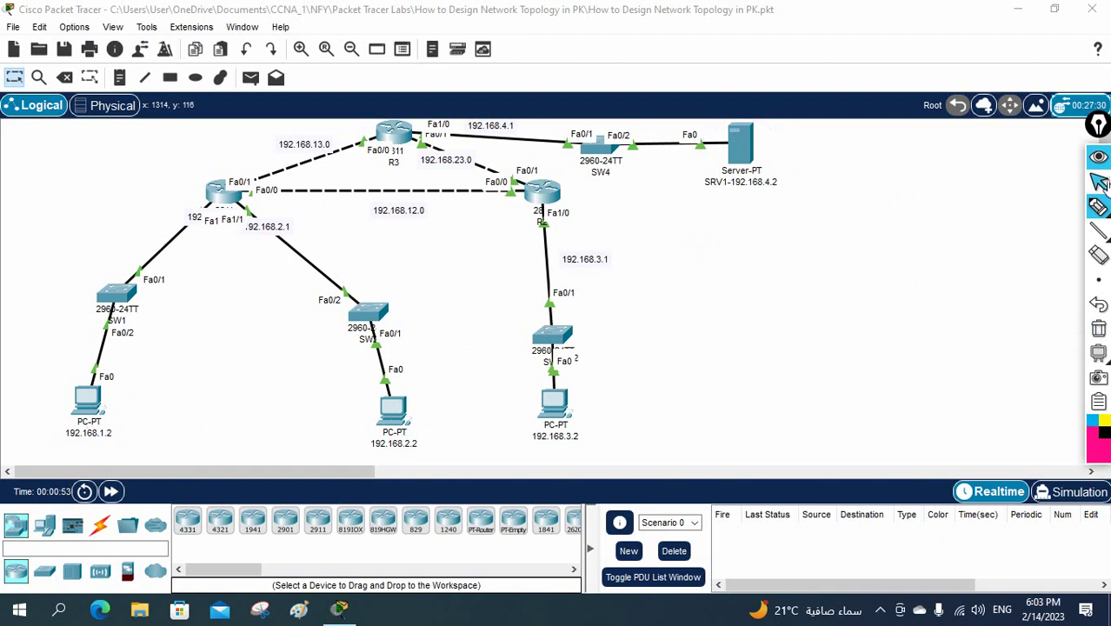
click(1098, 181)
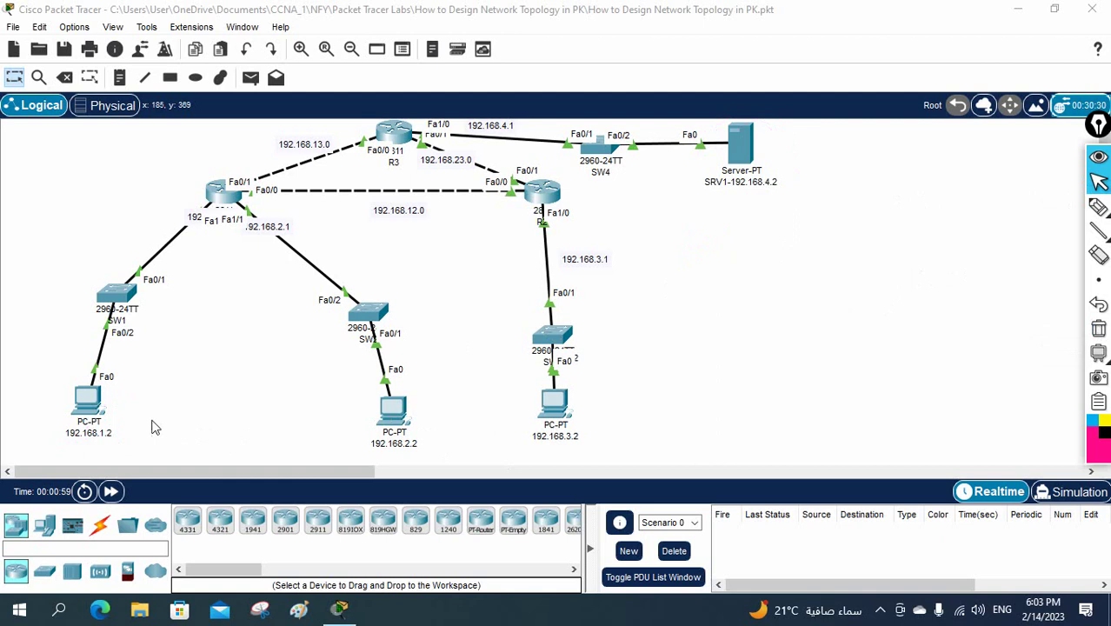
Ping the server at 192.168.4.2 from the command prompt of the 192.168.1.2 PC
click(90, 407)
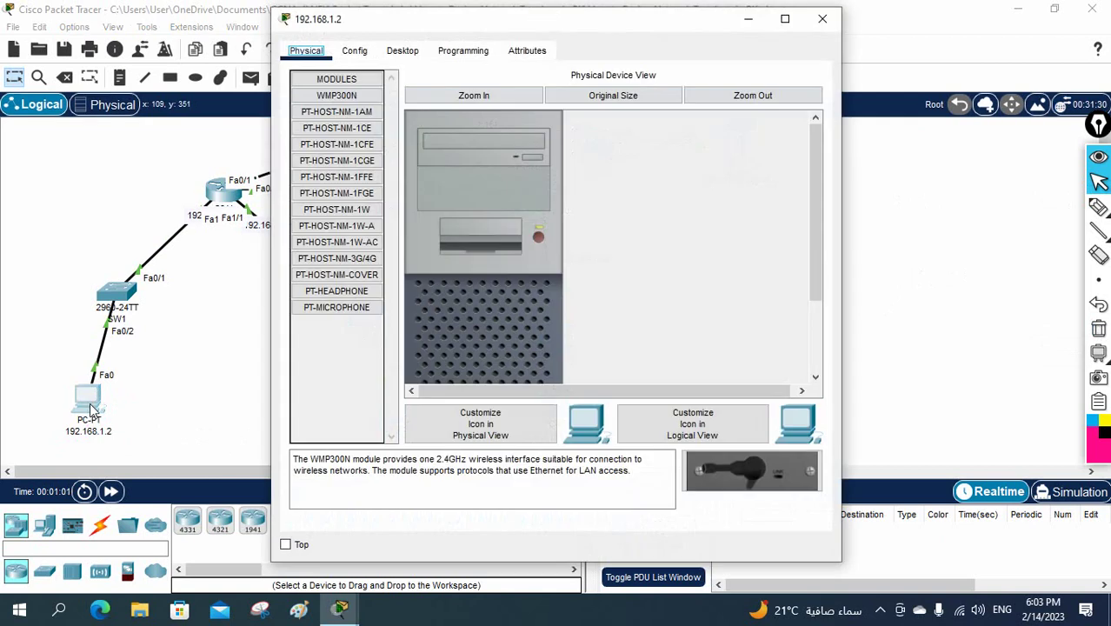
click(403, 53)
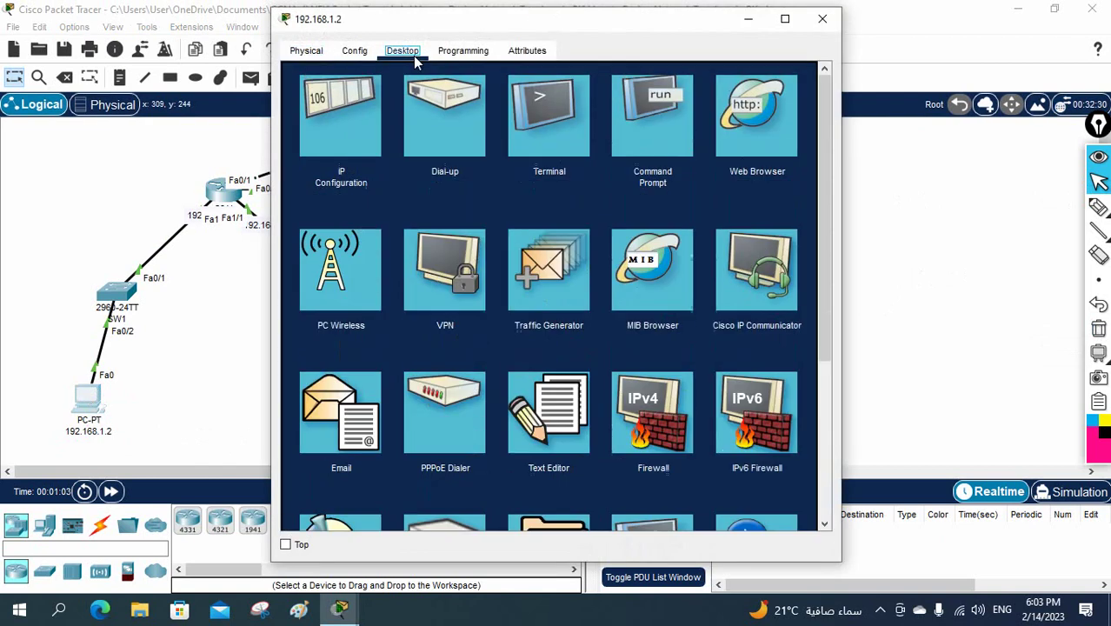
click(641, 130)
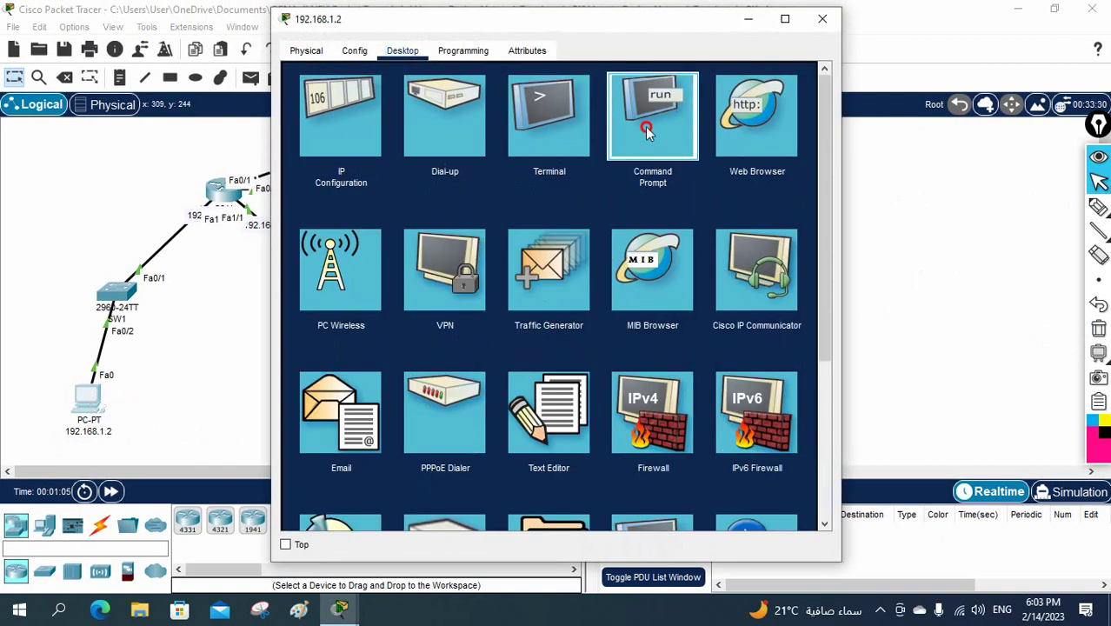
drag(634, 24, 861, 220)
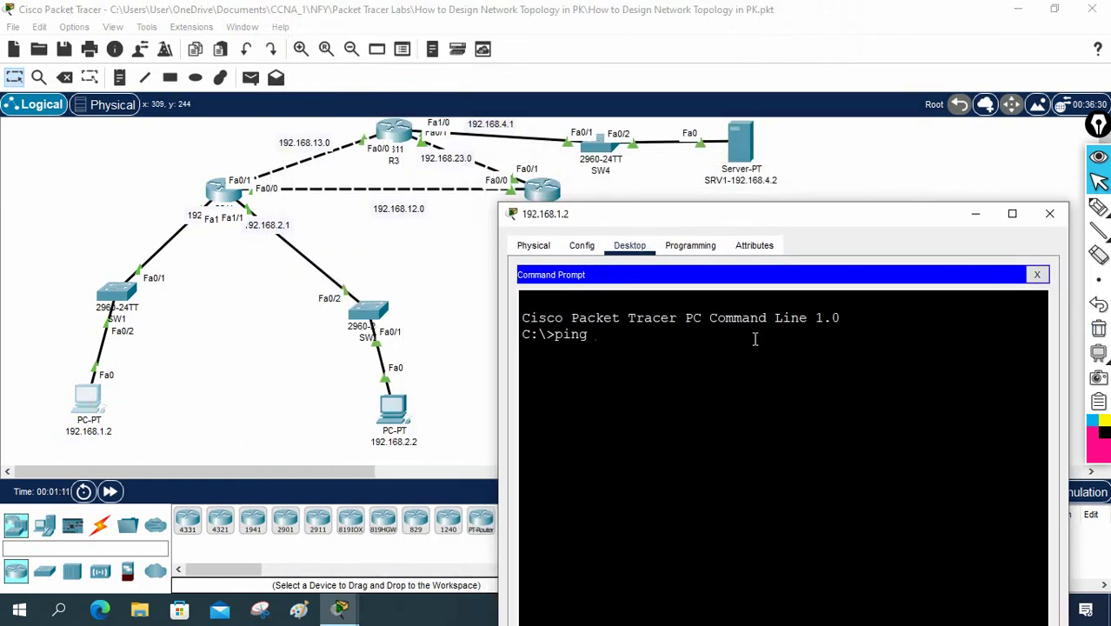
text(192.168)
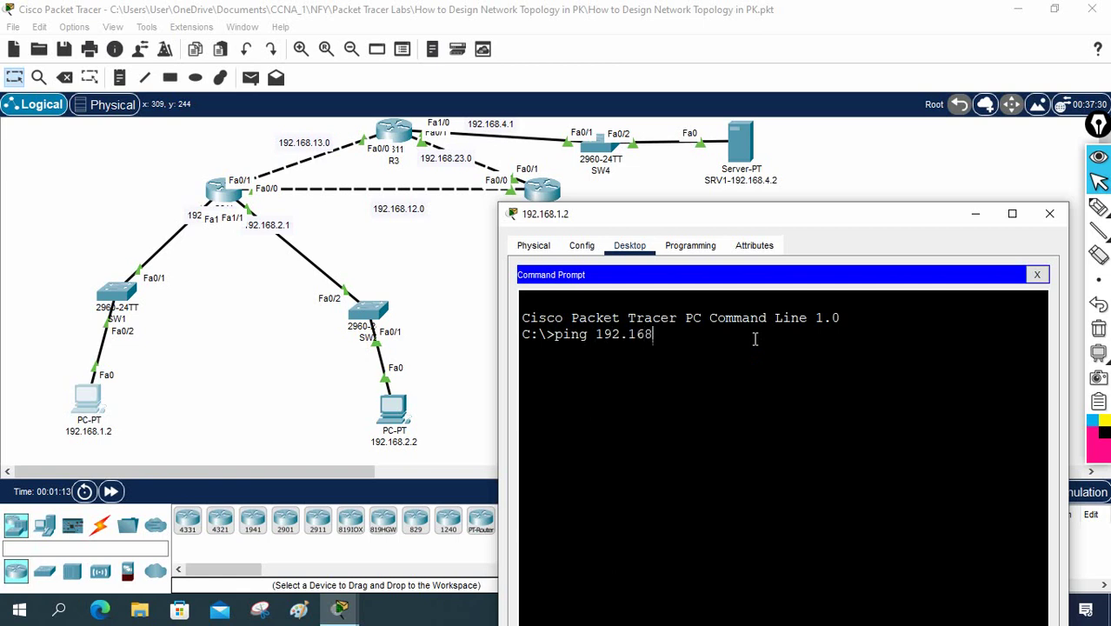
text(.4.2)
key(Return)
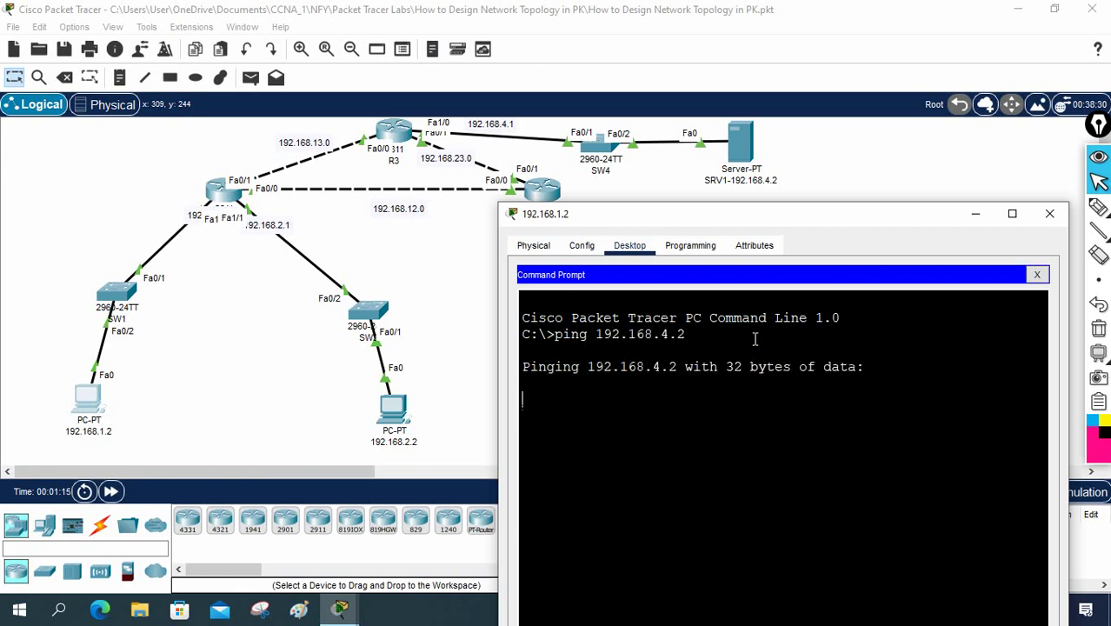
Underline the server's address and tick the ping replies with the pen, and erase these marks
click(1098, 208)
drag(733, 188, 799, 198)
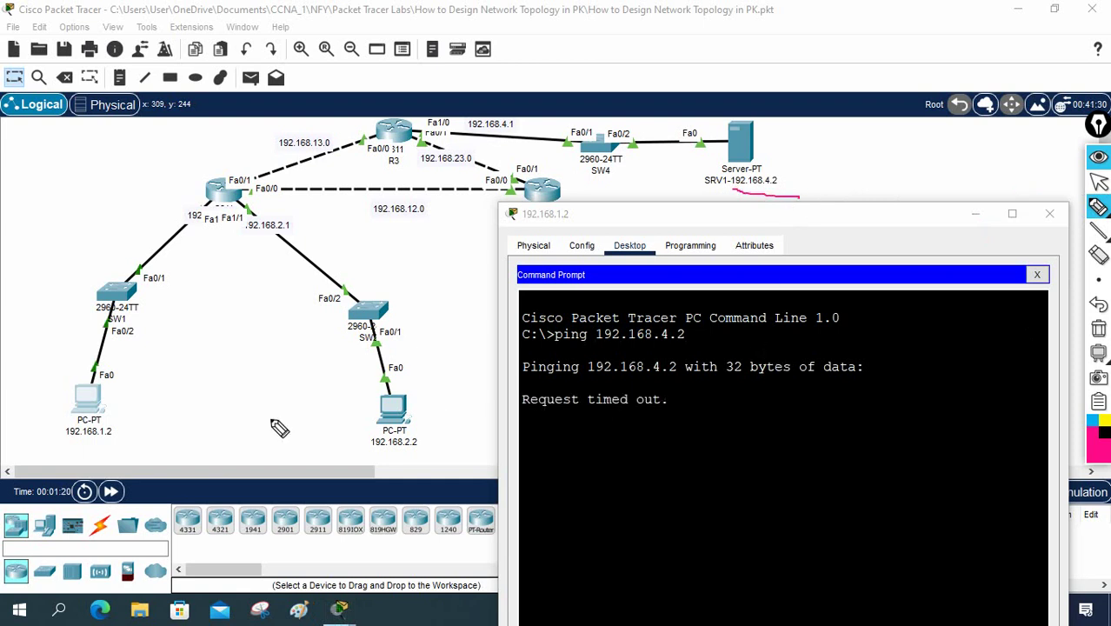
mouse_move(935, 418)
mouse_down()
mouse_move(954, 409)
mouse_move(959, 436)
mouse_up()
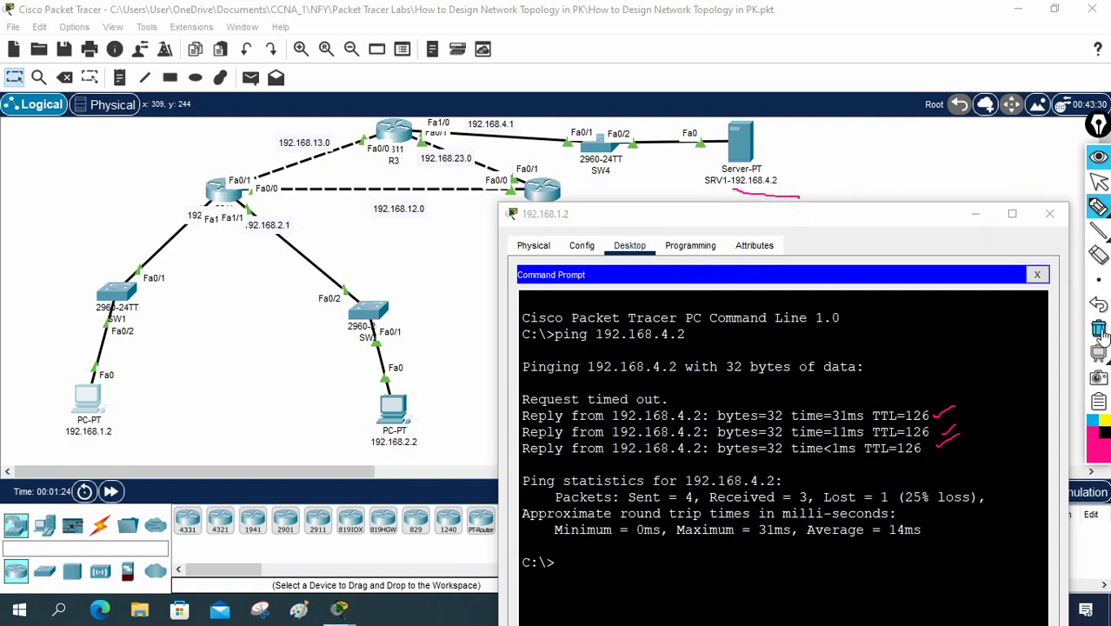
click(1098, 328)
click(1098, 181)
Close the command prompt and load 192.168.4.2 in the PC's web browser
click(1036, 274)
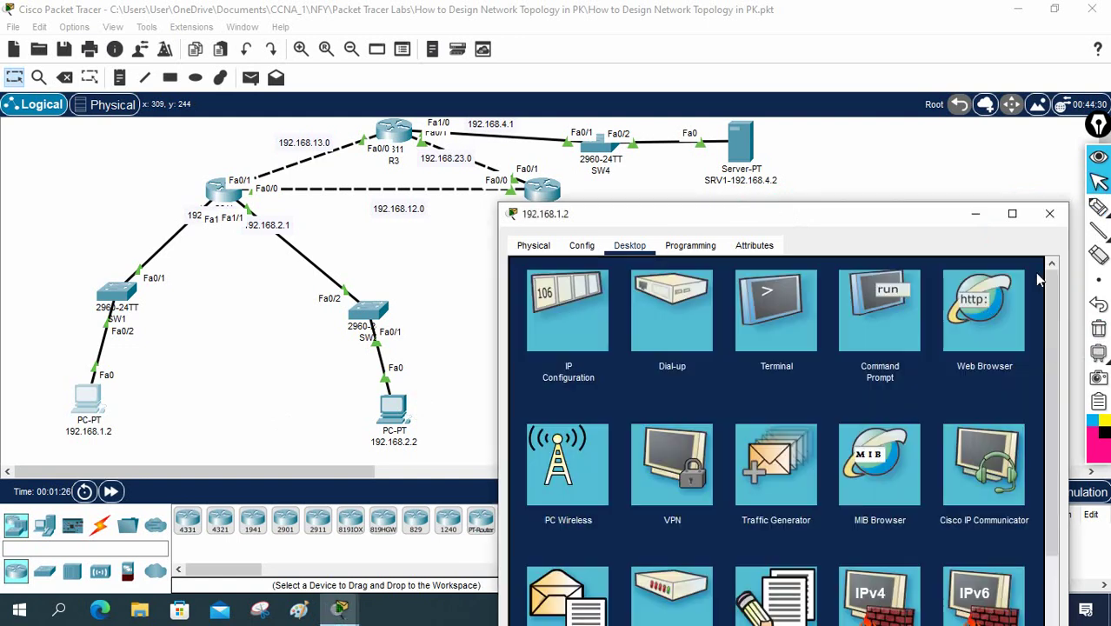
click(984, 309)
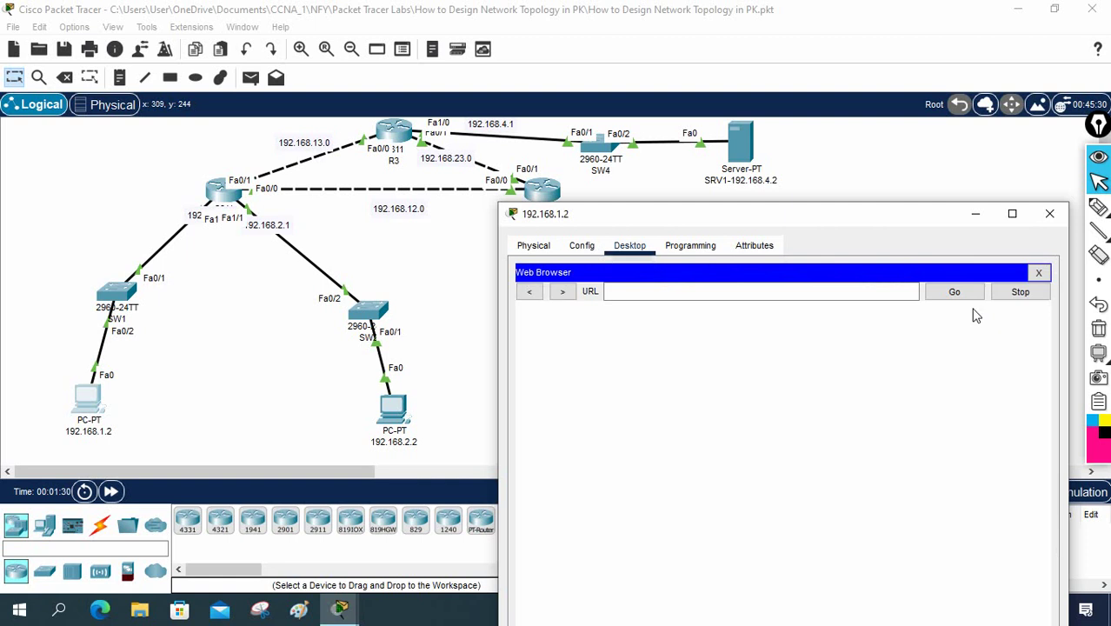
click(803, 293)
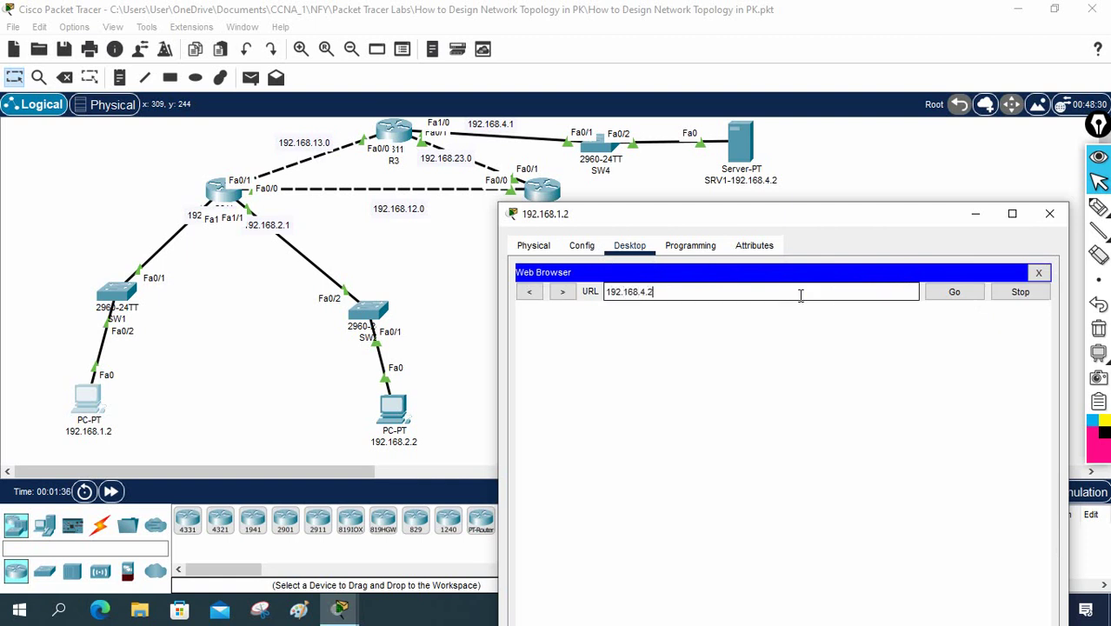
key(Return)
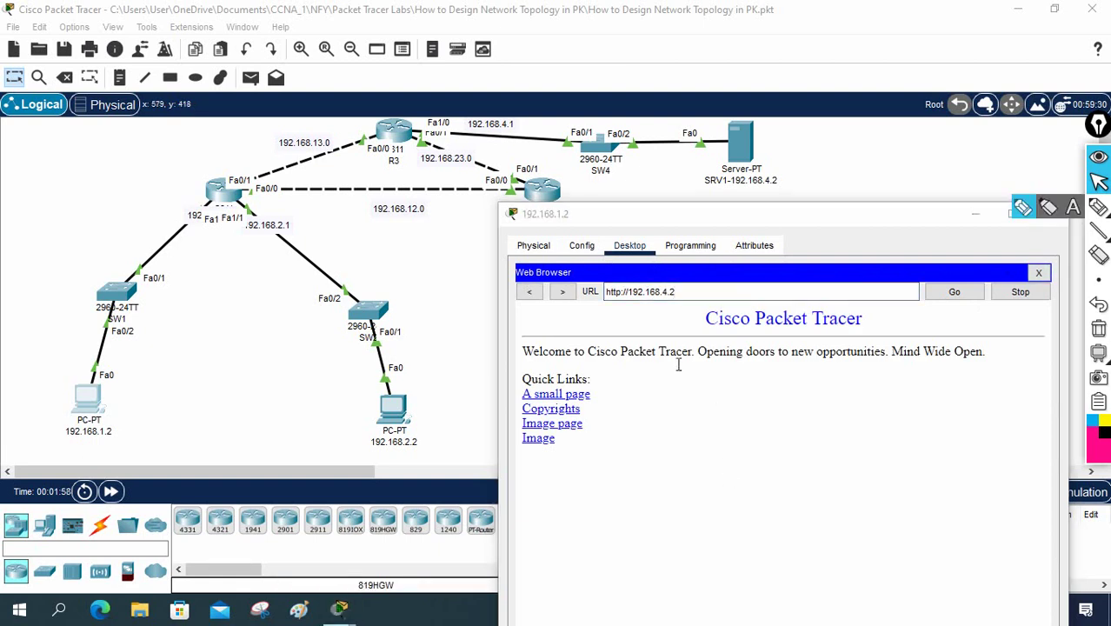
click(620, 293)
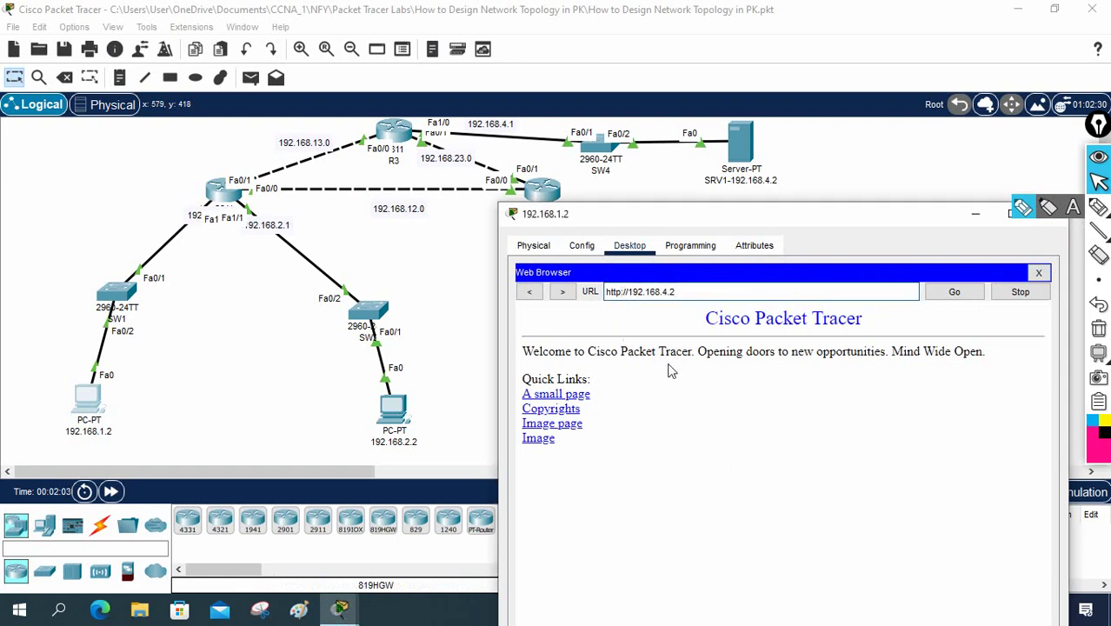
text(s)
click(954, 292)
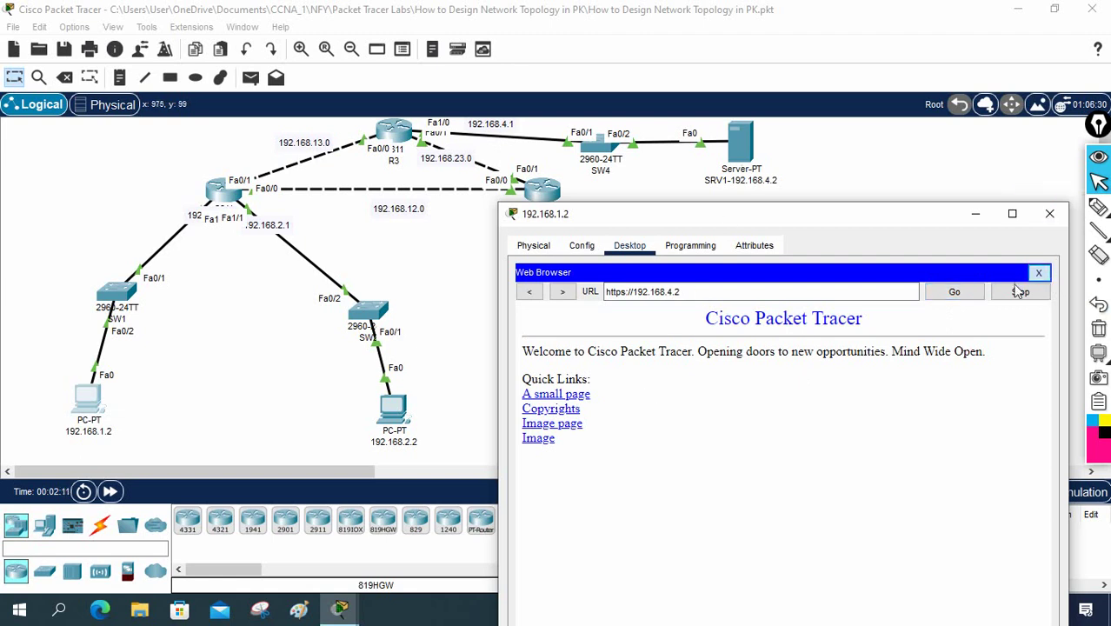
Close the browser and telnet to 192.168.4.2 on port 80 from the PC's command prompt
click(1039, 273)
click(869, 313)
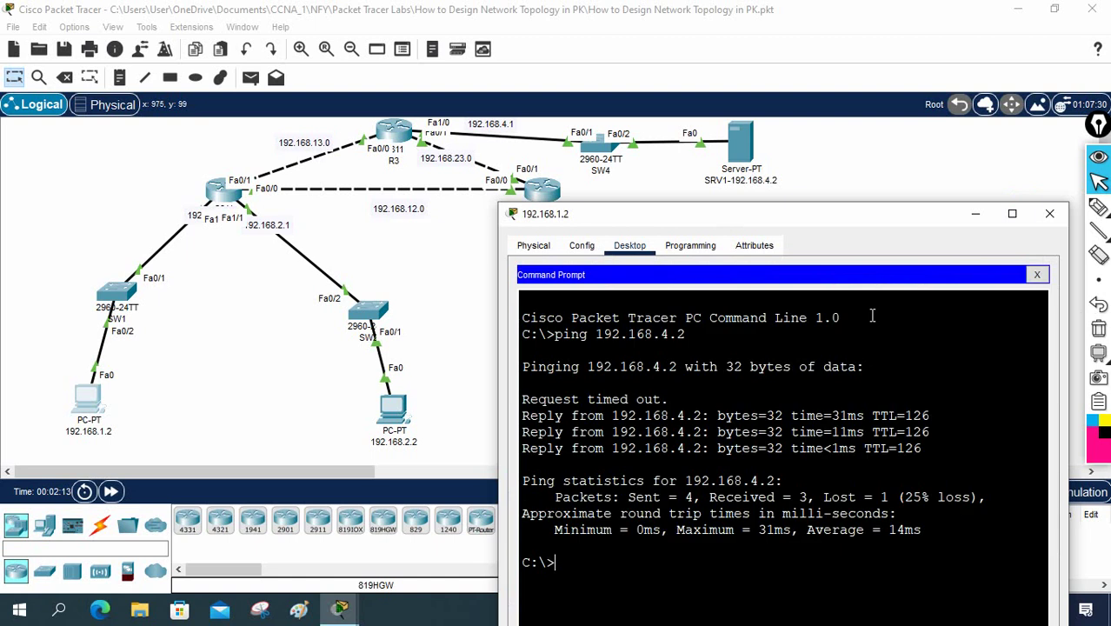
drag(720, 217, 689, 179)
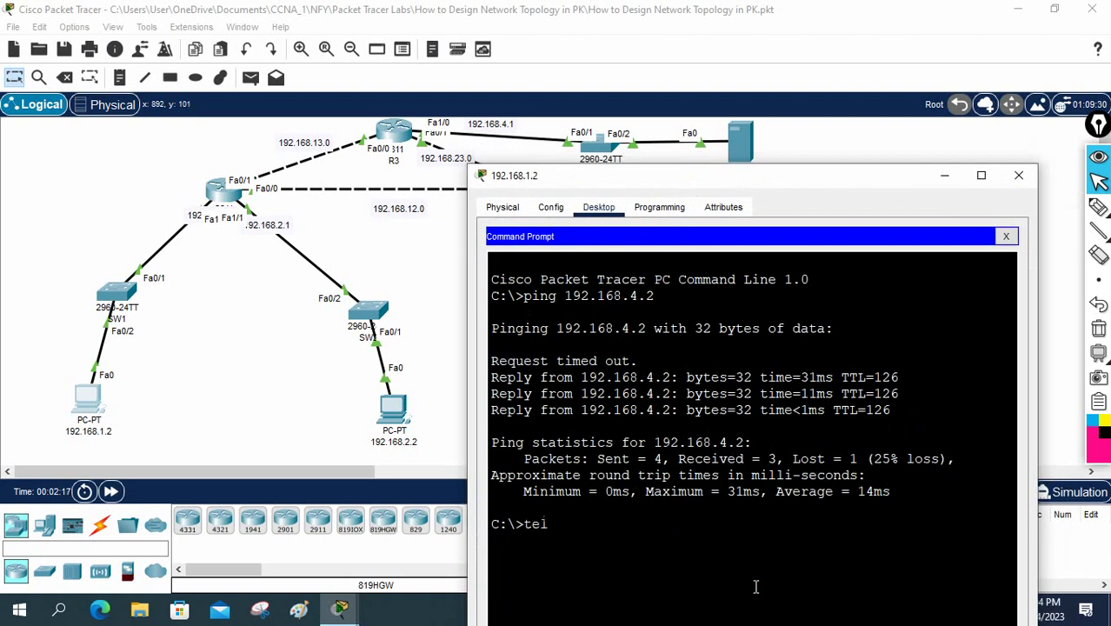
text(telnet 192.168.)
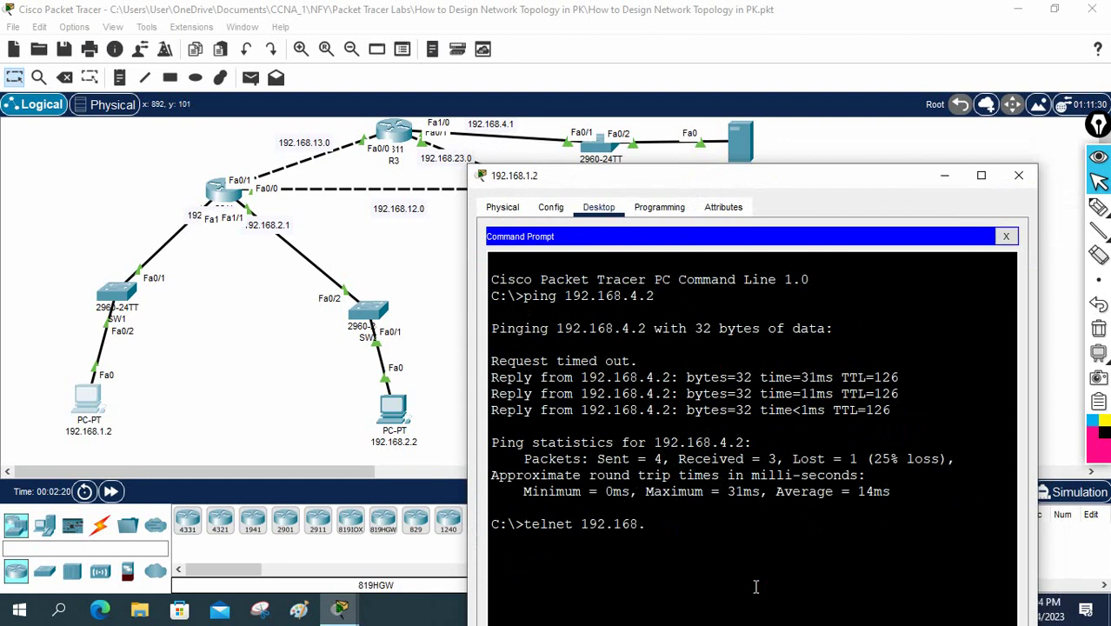
drag(767, 178, 766, 204)
text(168.4)
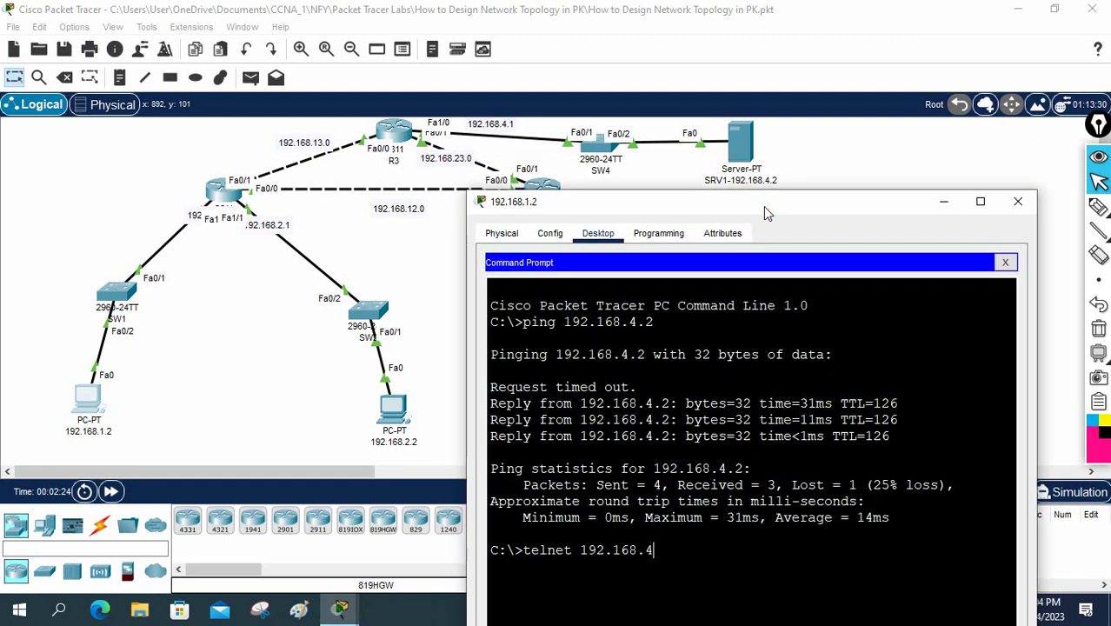
text(.2 80)
key(Return)
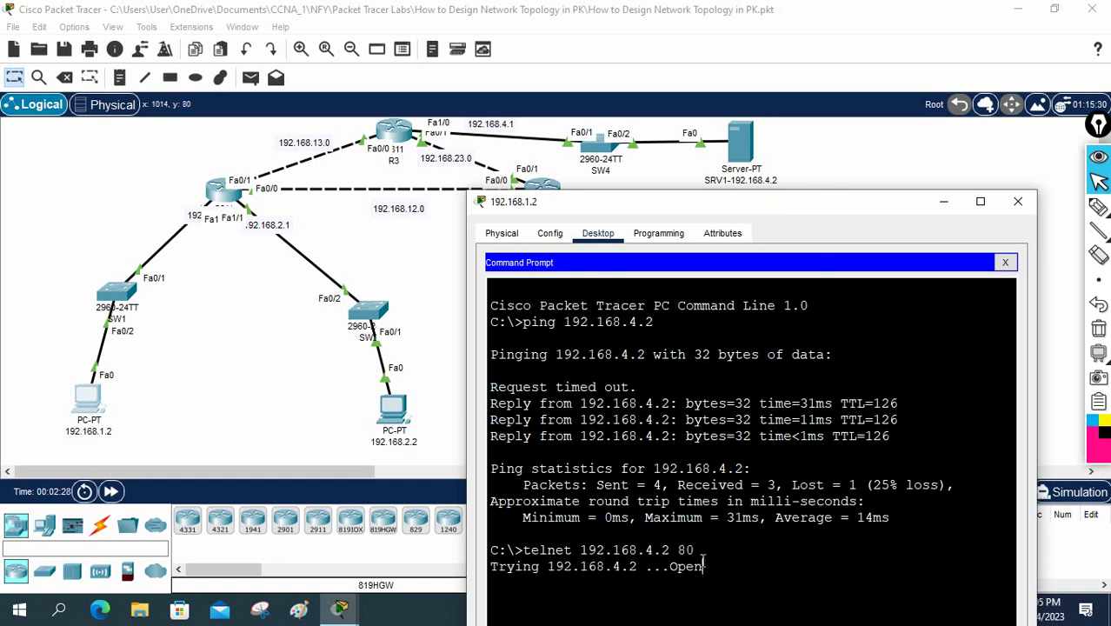
drag(706, 564, 672, 569)
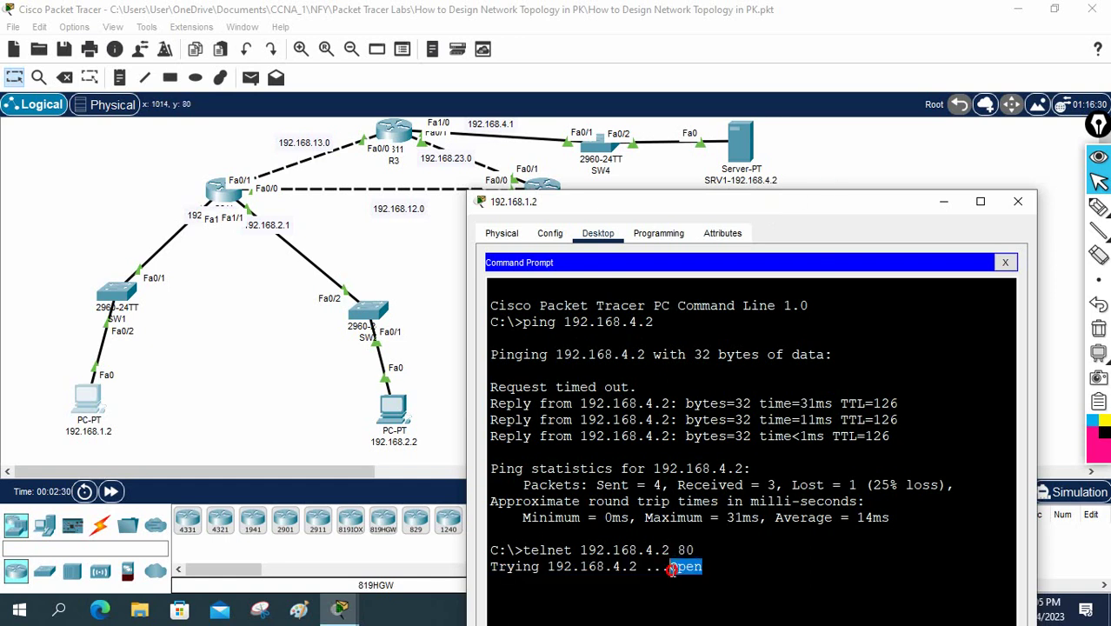
click(689, 578)
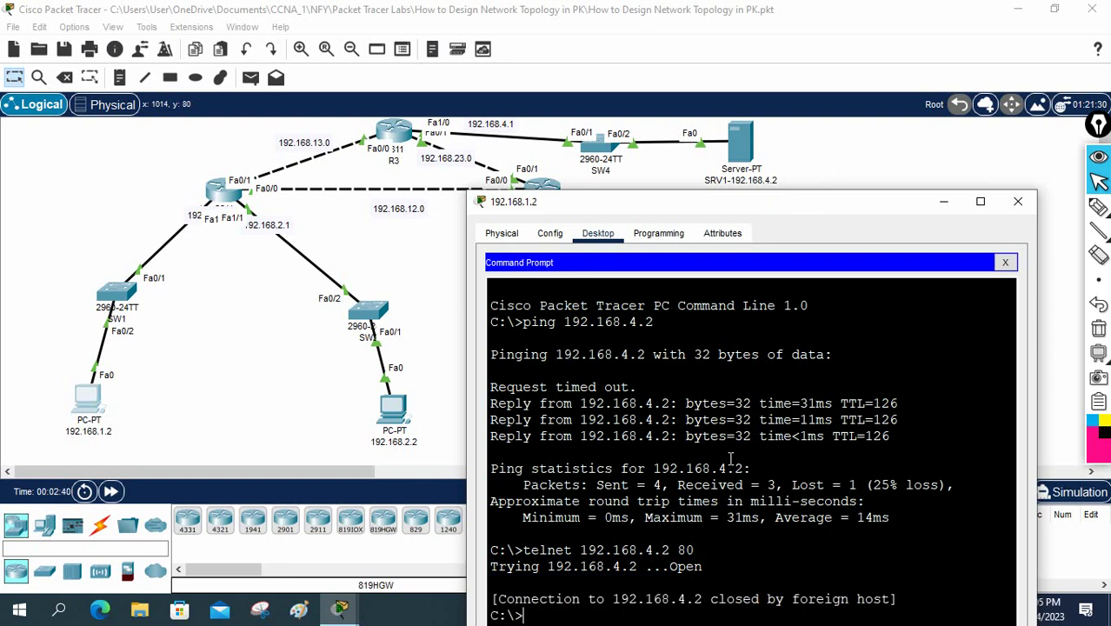
Telnet to 192.168.4.2 on port 443 and close the PC's window
drag(693, 204, 353, 165)
key(Up)
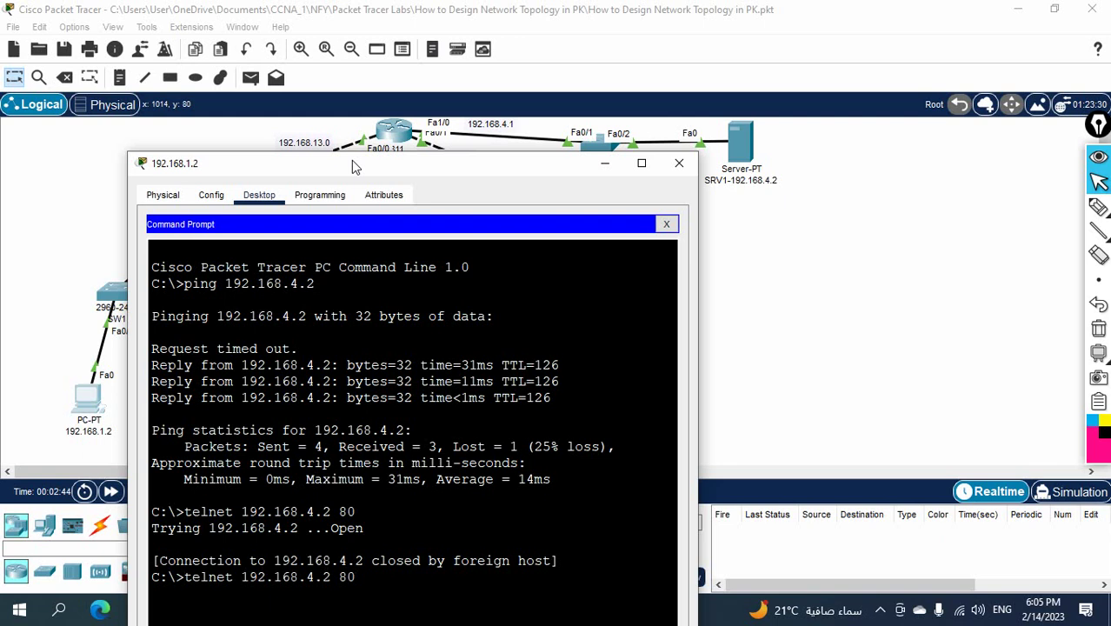
text(443)
key(Return)
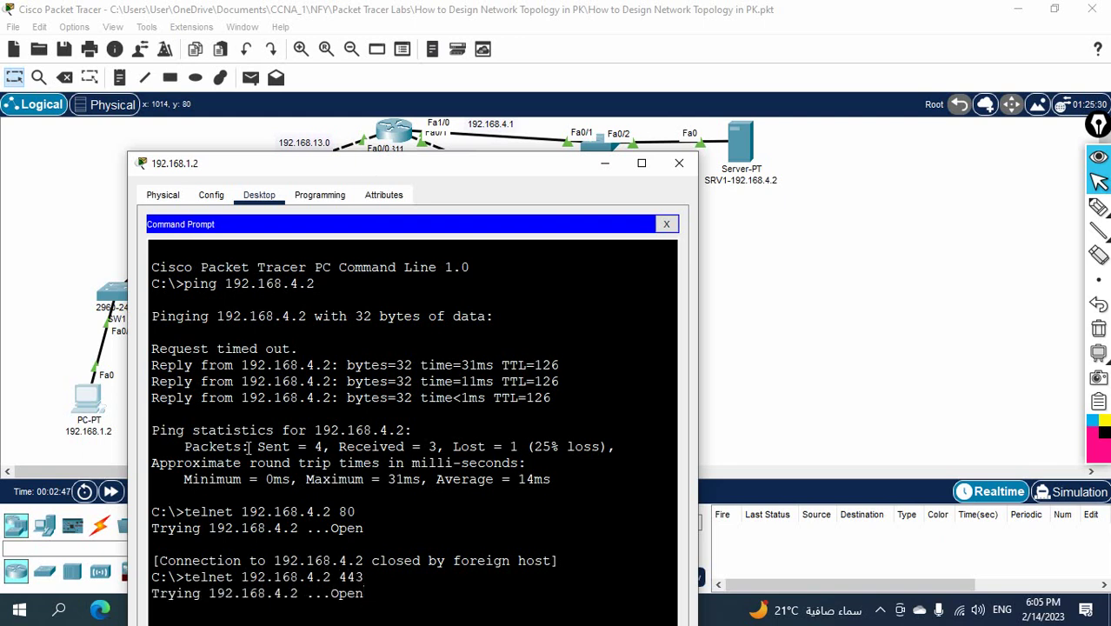
drag(365, 592, 242, 594)
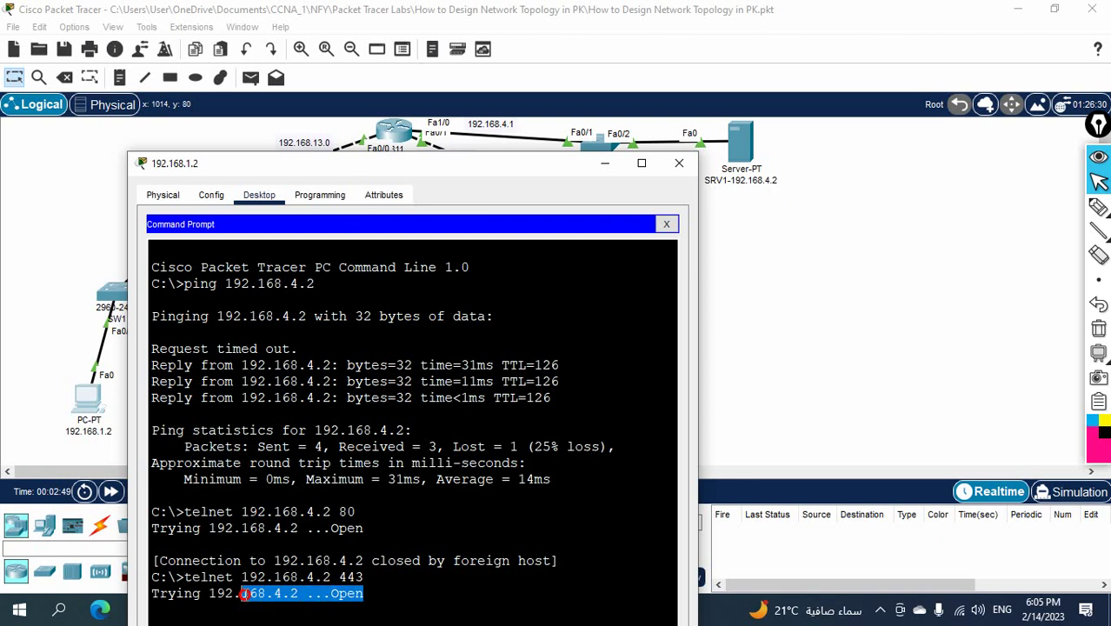
click(678, 162)
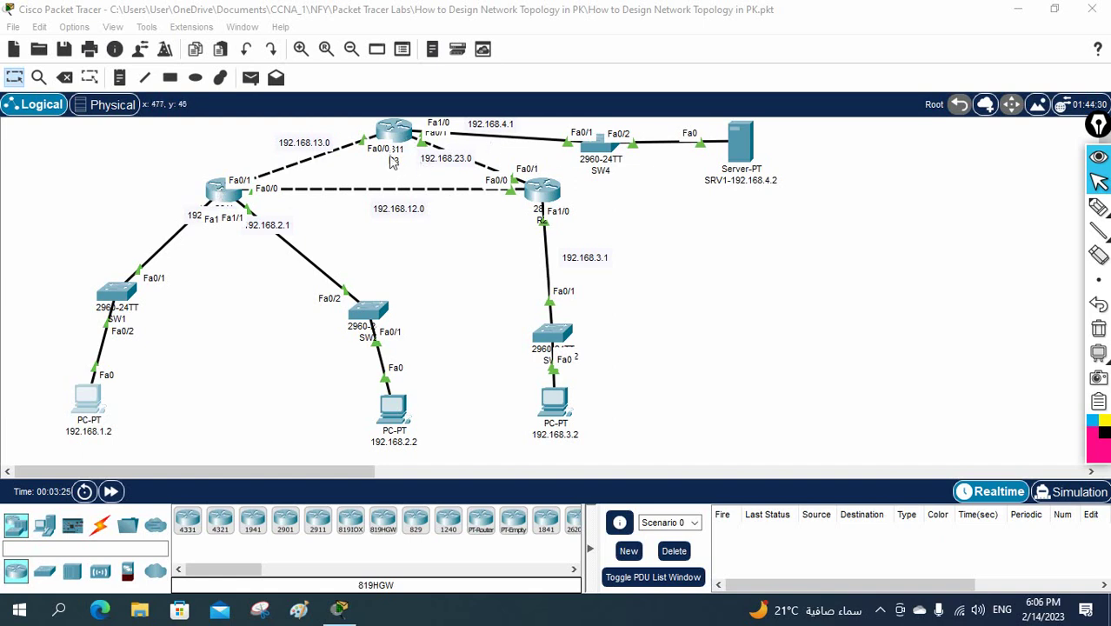
Draw two freehand paths from the 192.168.1.2 PC to SW4, one across the 192.168.13.0 link and one across the 192.168.12.0 and 192.168.23.0 links
click(1097, 207)
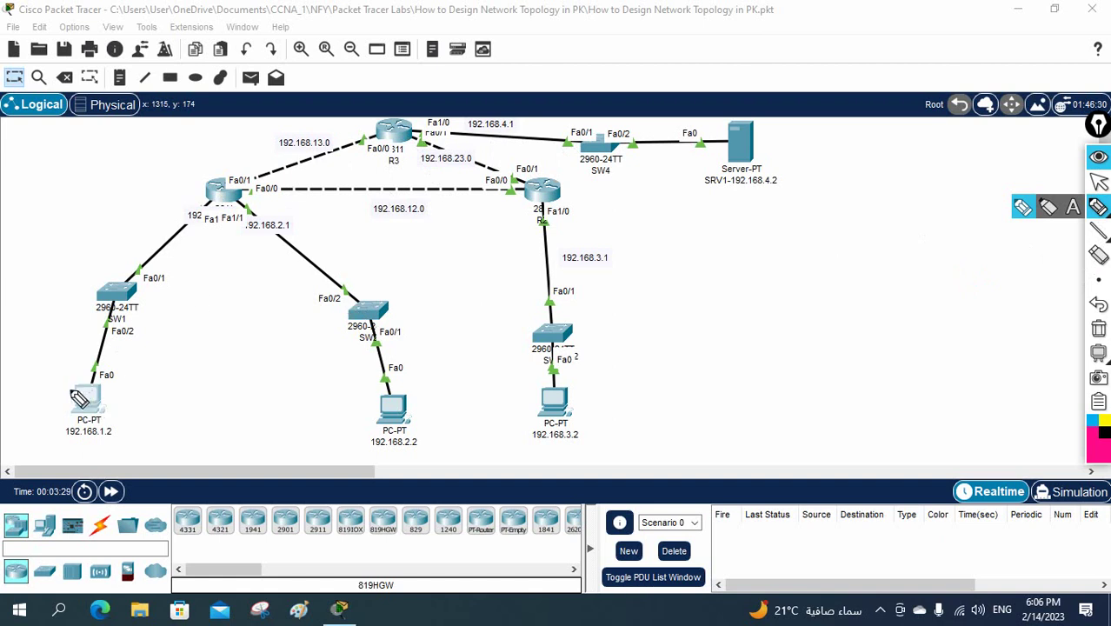
mouse_move(66, 390)
mouse_down()
mouse_move(115, 279)
mouse_move(183, 201)
mouse_move(257, 157)
mouse_move(398, 129)
mouse_move(643, 154)
mouse_up()
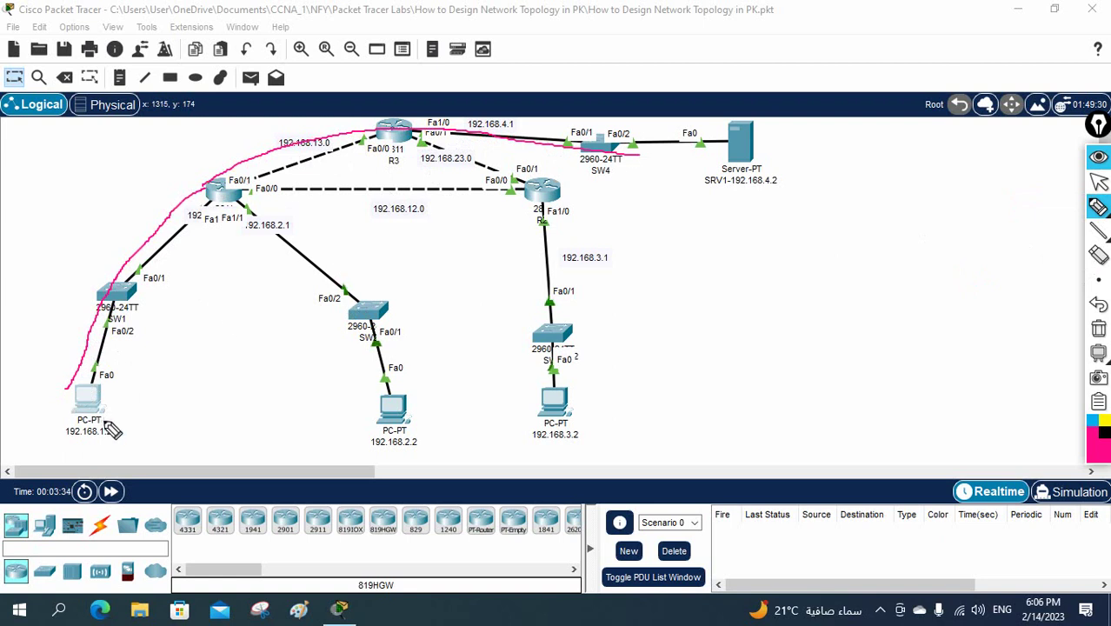
mouse_move(104, 421)
mouse_down()
mouse_move(135, 329)
mouse_move(244, 204)
mouse_move(530, 198)
mouse_move(408, 132)
mouse_move(600, 170)
mouse_up()
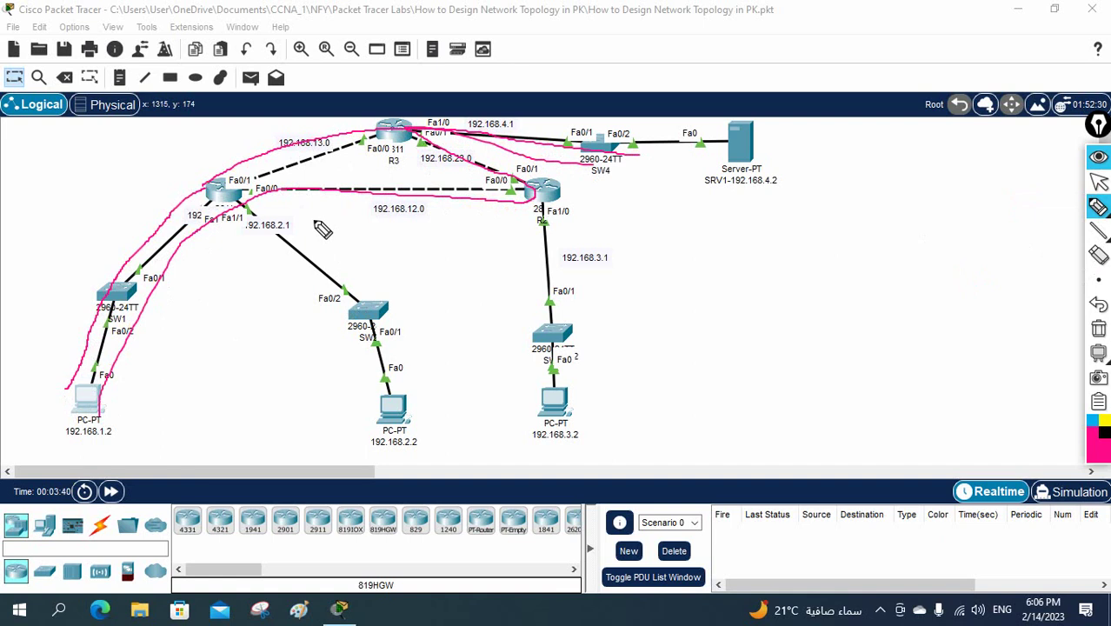
Clear the drawn paths, mark R3 and R1 with arrows, and circle R3's interface facing SW4 and R1's interface facing SW1
click(1098, 330)
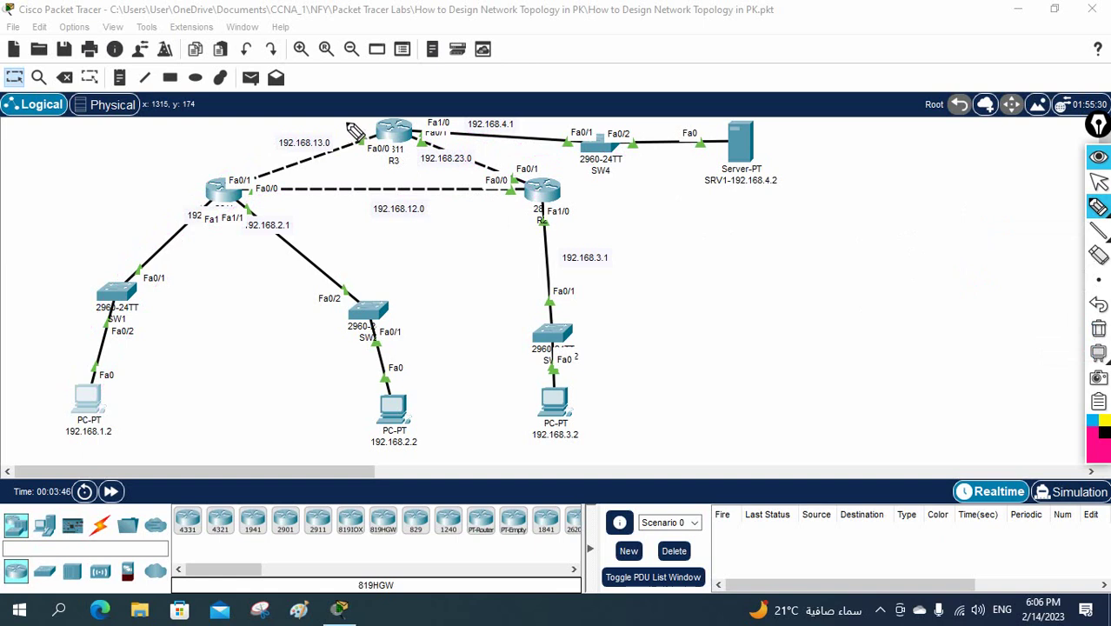
mouse_move(342, 120)
mouse_down()
mouse_move(373, 127)
mouse_move(442, 115)
mouse_move(419, 133)
mouse_move(430, 139)
mouse_move(443, 116)
mouse_move(435, 141)
mouse_up()
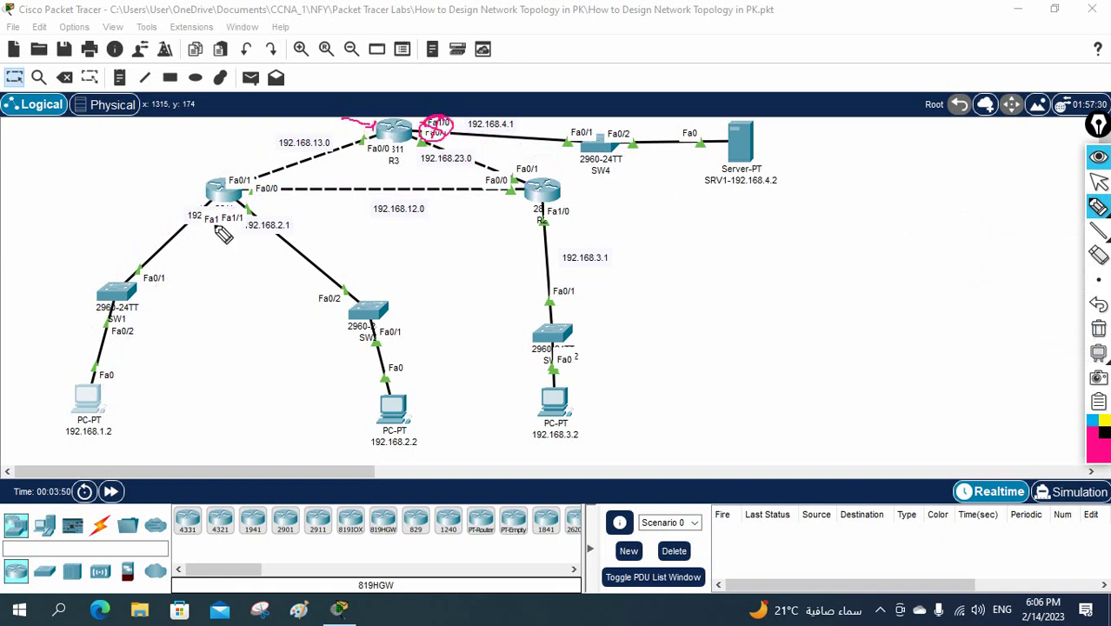
mouse_move(210, 139)
mouse_down()
mouse_move(227, 178)
mouse_move(190, 205)
mouse_move(197, 218)
mouse_move(213, 208)
mouse_up()
drag(159, 250, 212, 209)
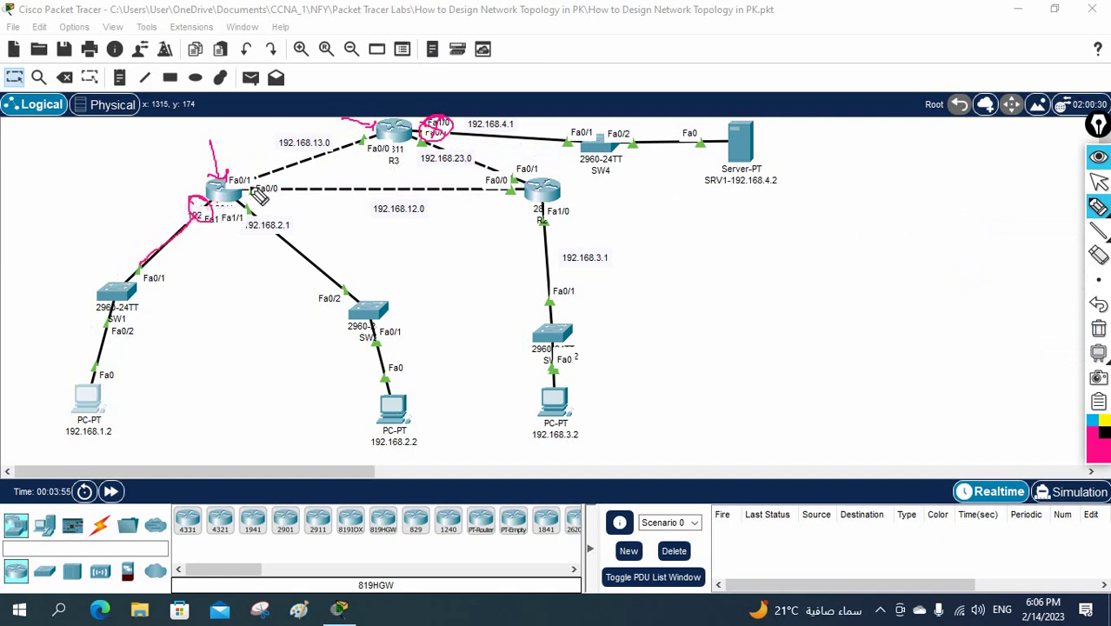
Draw arrows from R1 along the 192.168.13.0, 192.168.12.0 and 192.168.2.1 links and circle the 192.168.1.2 PC
mouse_move(257, 179)
mouse_down()
mouse_move(332, 148)
mouse_move(259, 185)
mouse_move(318, 206)
mouse_up()
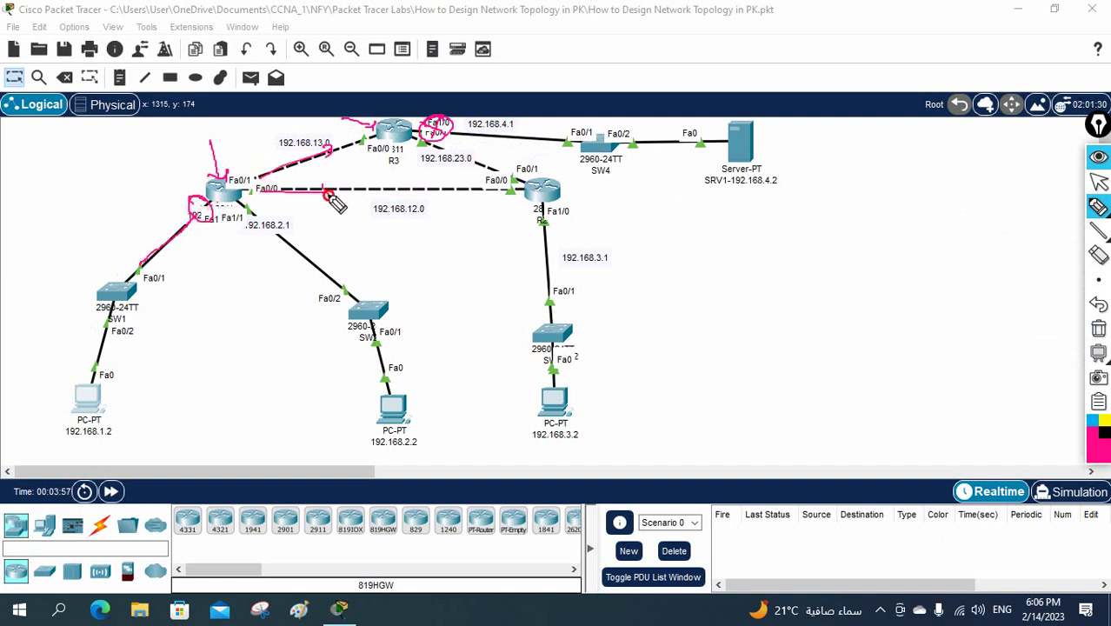
mouse_move(250, 214)
mouse_down()
mouse_move(299, 276)
mouse_move(282, 276)
mouse_up()
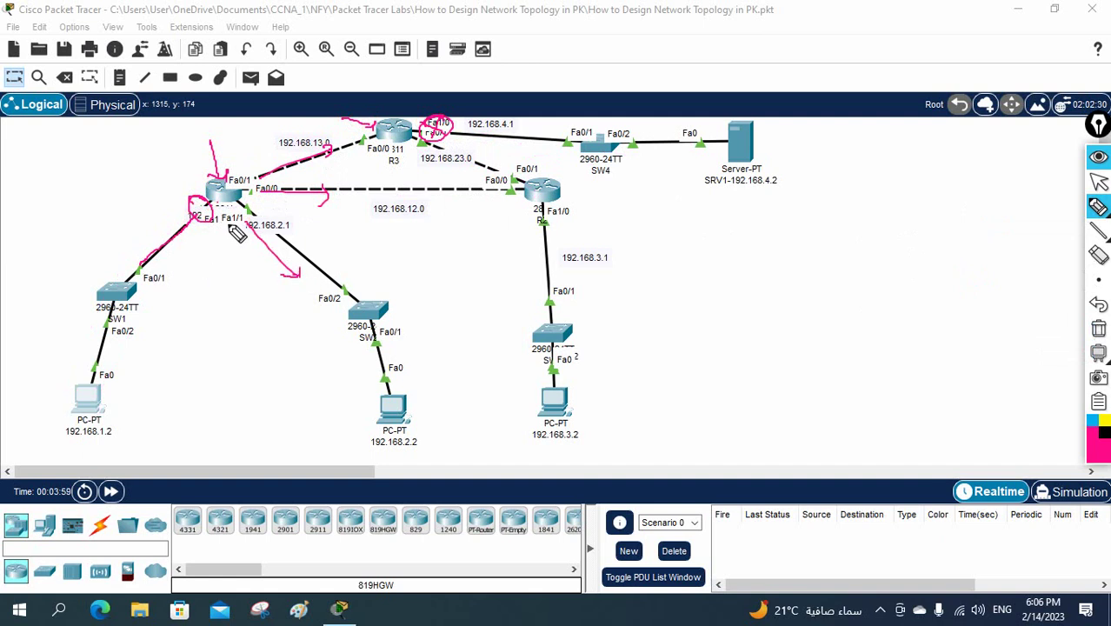
mouse_move(131, 387)
mouse_down()
mouse_move(61, 363)
mouse_move(53, 439)
mouse_move(130, 383)
mouse_up()
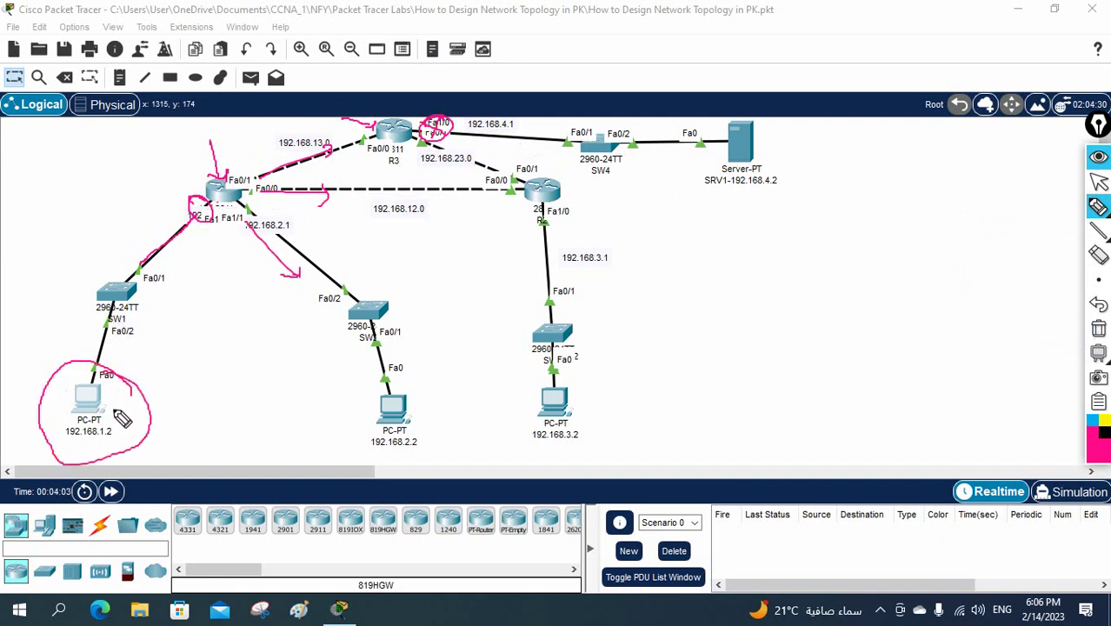
Clear the annotations and draw crosses on R1's interface facing SW1 and R3's interface facing SW4
click(1097, 329)
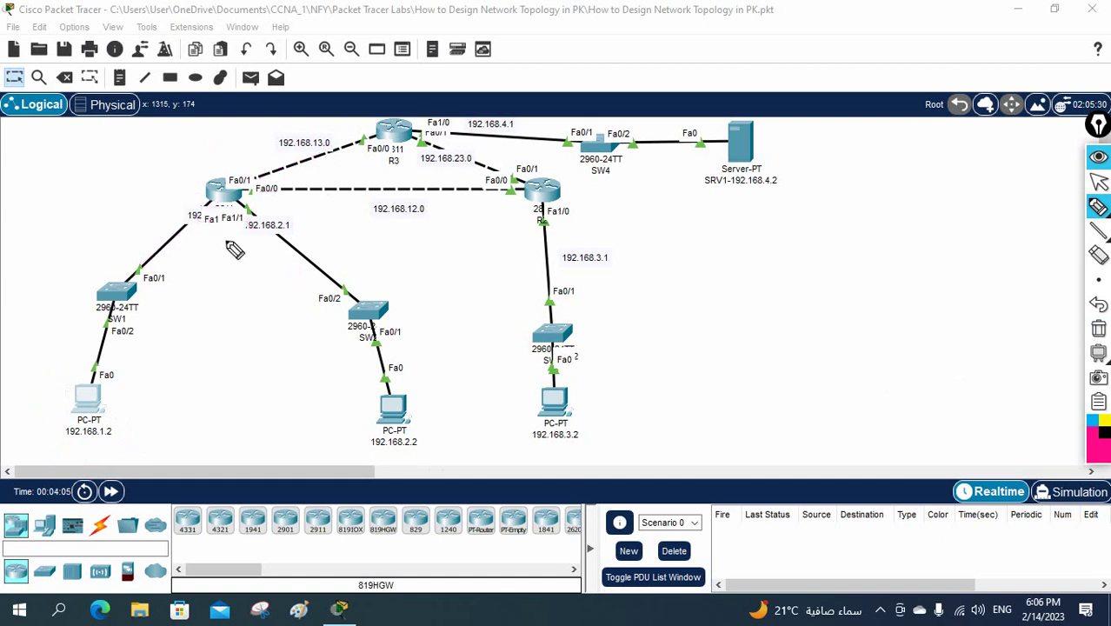
click(202, 204)
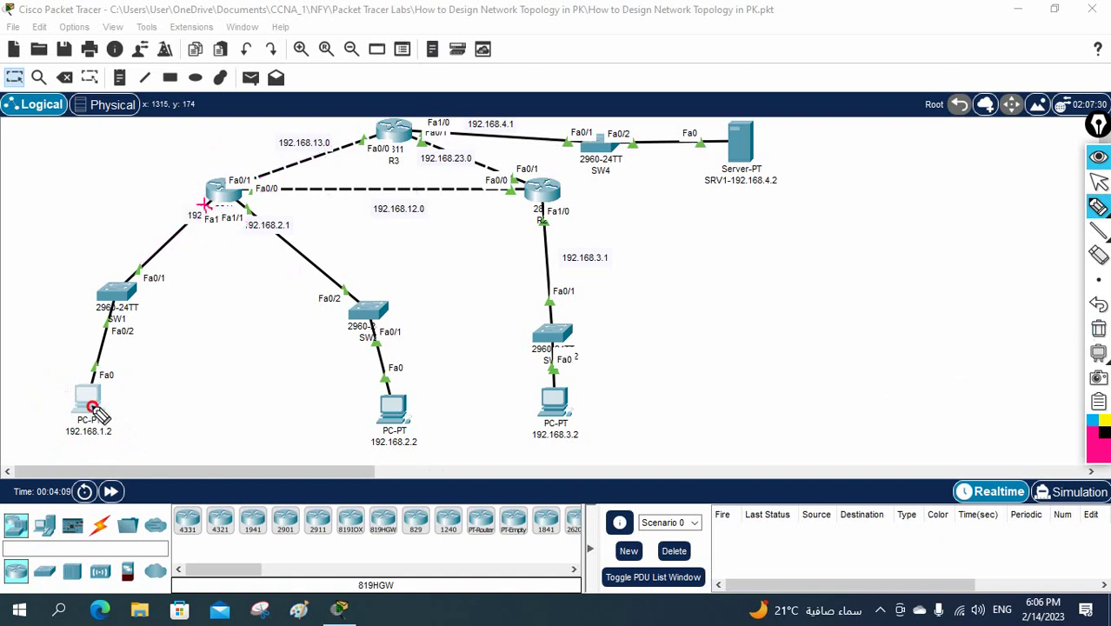
mouse_move(449, 124)
mouse_down()
mouse_move(457, 141)
mouse_move(446, 141)
mouse_up()
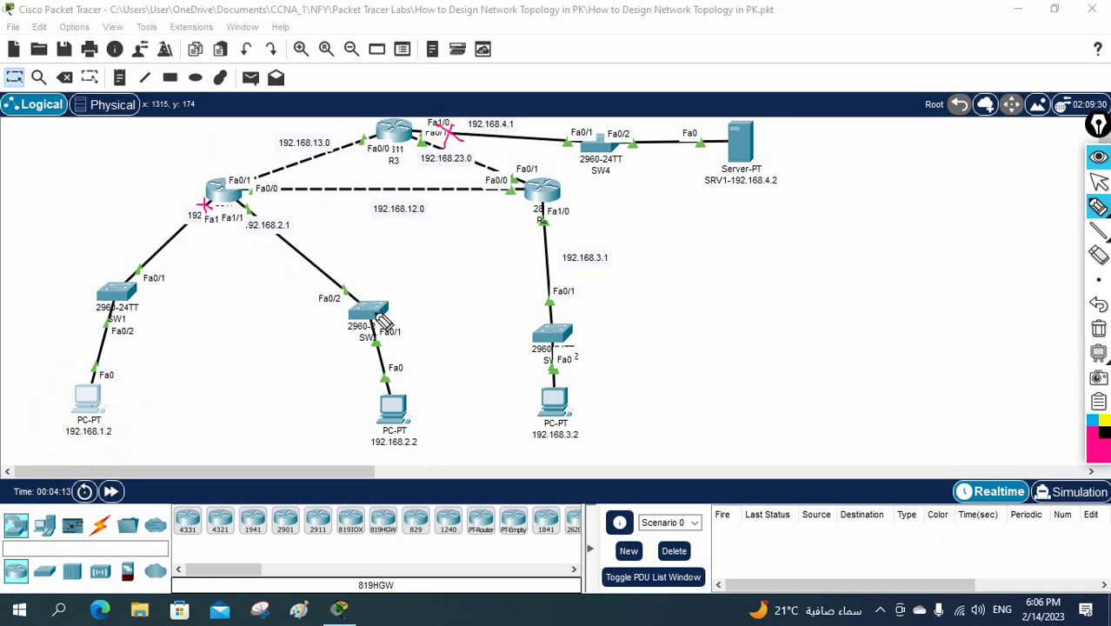
Sketch an extra host branching off the 192.168.2.2 PC's switch and another off the 192.168.3.2 PC's switch
mouse_move(376, 311)
mouse_down()
mouse_move(471, 389)
mouse_move(469, 426)
mouse_move(512, 420)
mouse_move(458, 390)
mouse_up()
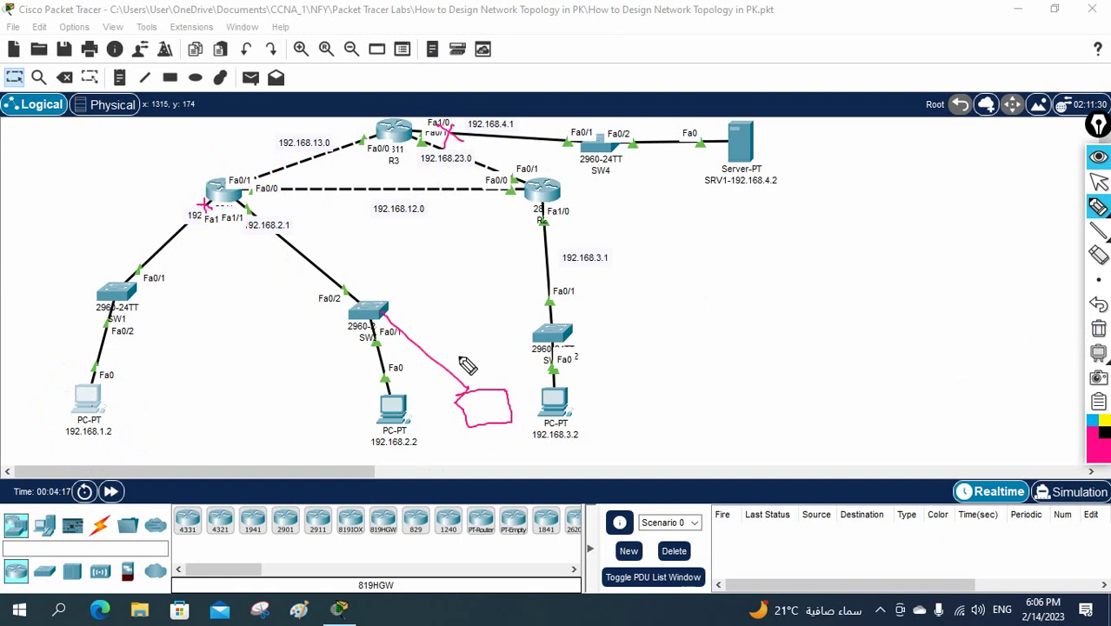
click(1097, 180)
mouse_move(1098, 231)
click(1097, 205)
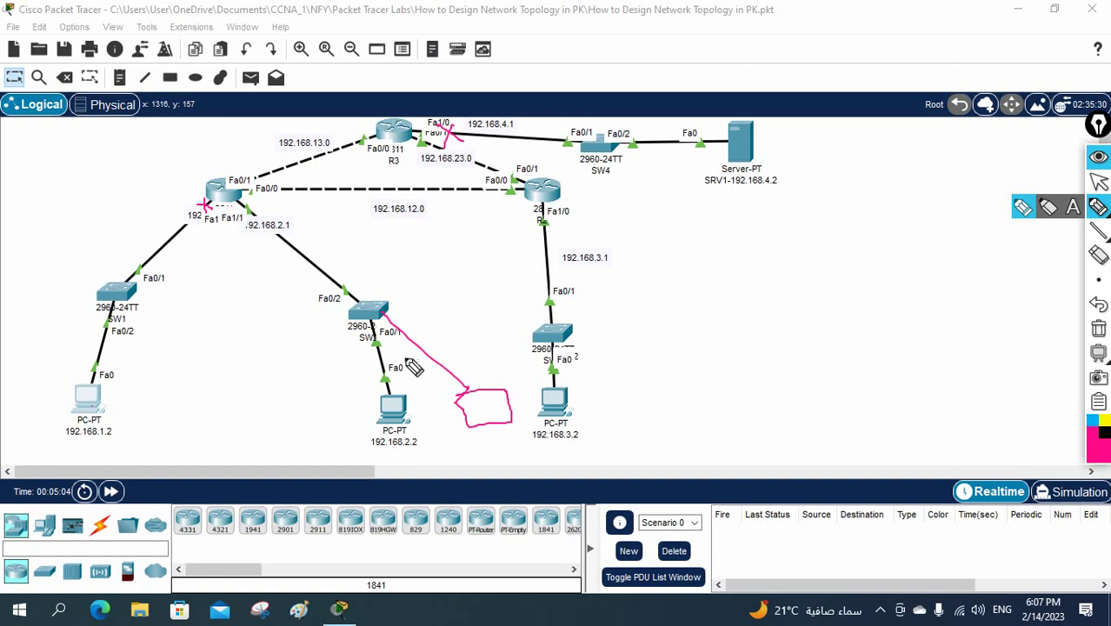
mouse_move(557, 335)
mouse_down()
mouse_move(578, 392)
mouse_move(590, 389)
mouse_move(578, 388)
mouse_up()
Re-mark the crosses at R1 and R3, trace the path from the 192.168.1.2 PC to R1 and circle R1
drag(202, 198, 202, 231)
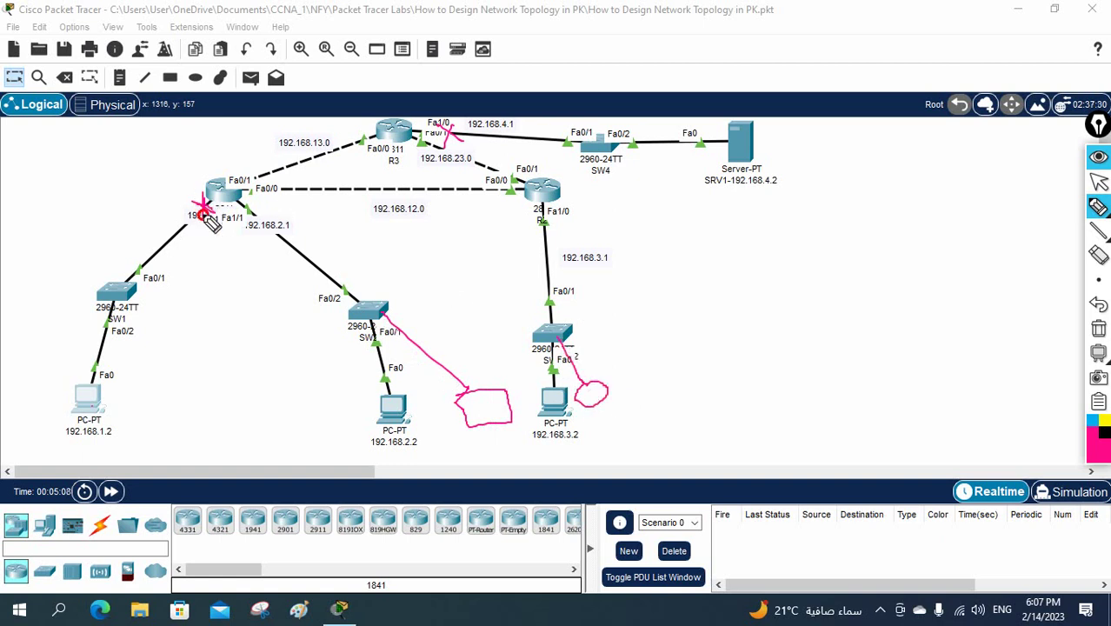
mouse_move(440, 123)
mouse_down()
mouse_move(459, 150)
mouse_move(445, 130)
mouse_up()
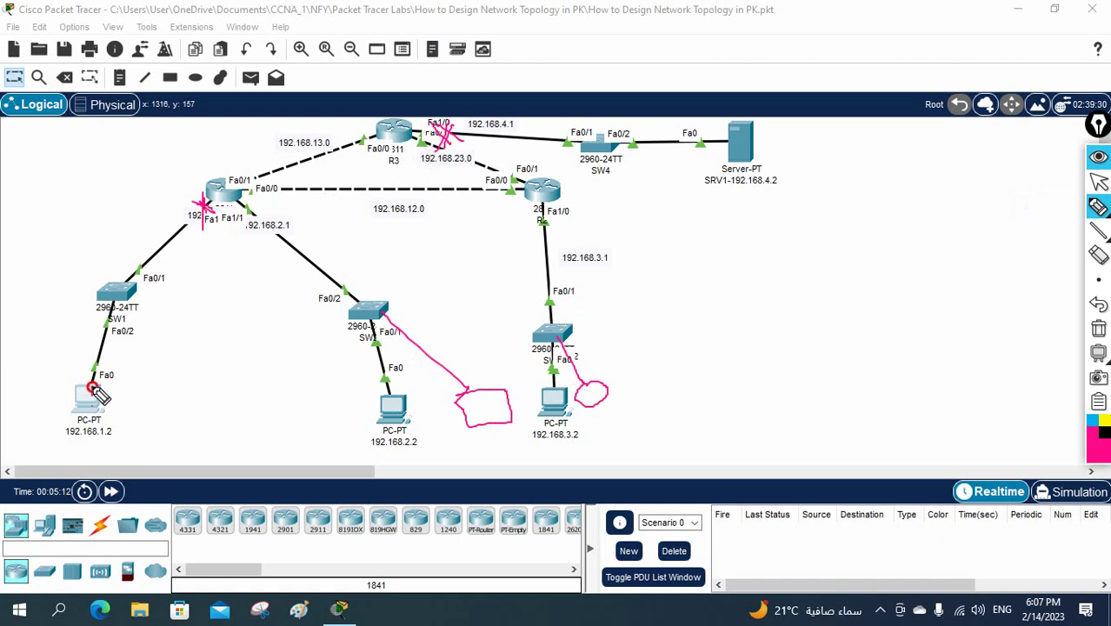
mouse_move(93, 384)
mouse_down()
mouse_move(140, 279)
mouse_move(217, 211)
mouse_move(232, 158)
mouse_move(198, 219)
mouse_up()
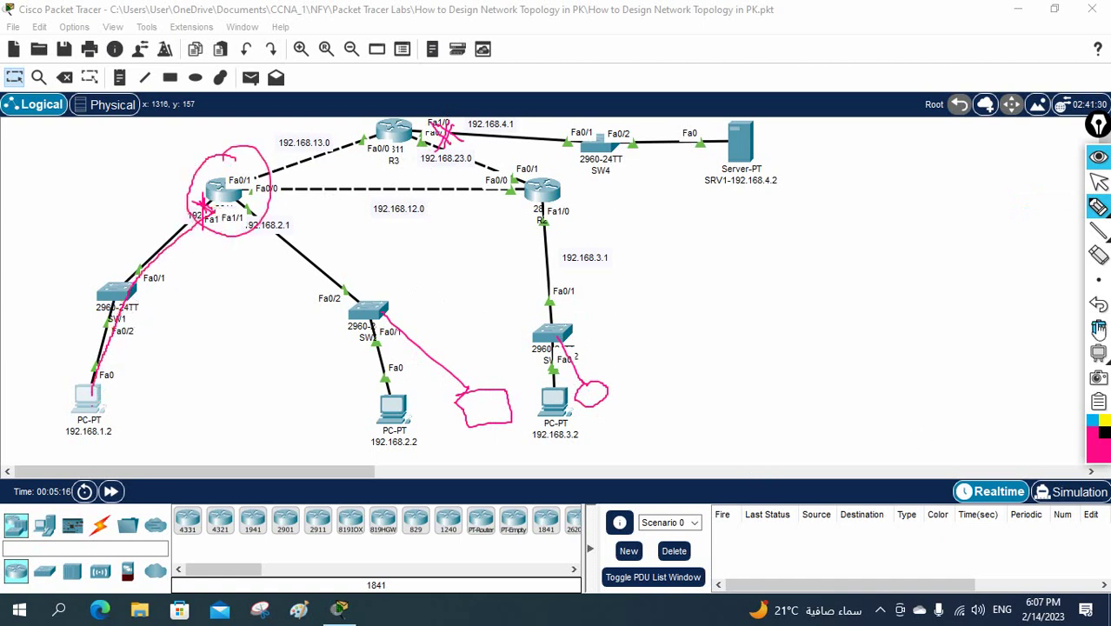
Clear all annotations from the topology and return to the normal pointer
click(1097, 327)
mouse_move(1096, 286)
click(1098, 180)
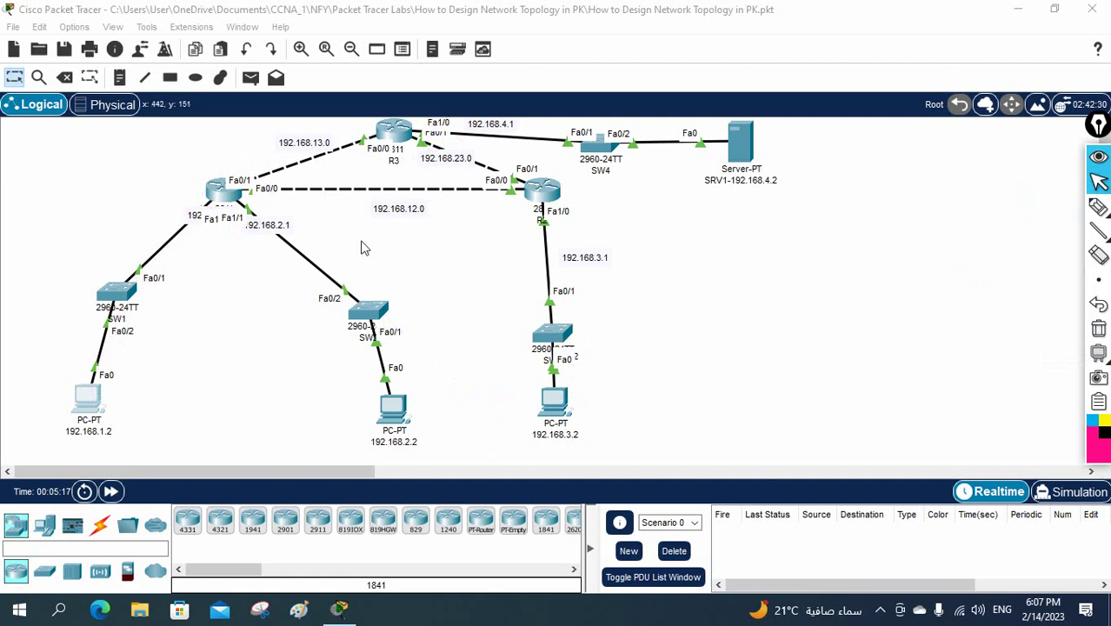
Open R1's command line interface, widen its window and move it clear of the 192.168.1.2 PC and R1
click(244, 197)
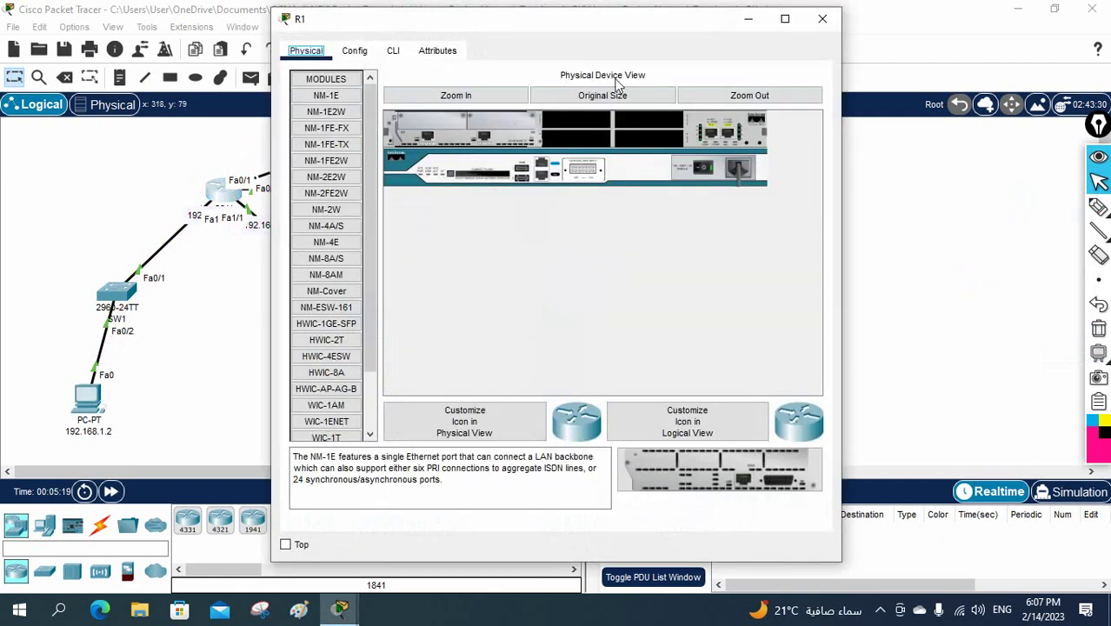
click(396, 52)
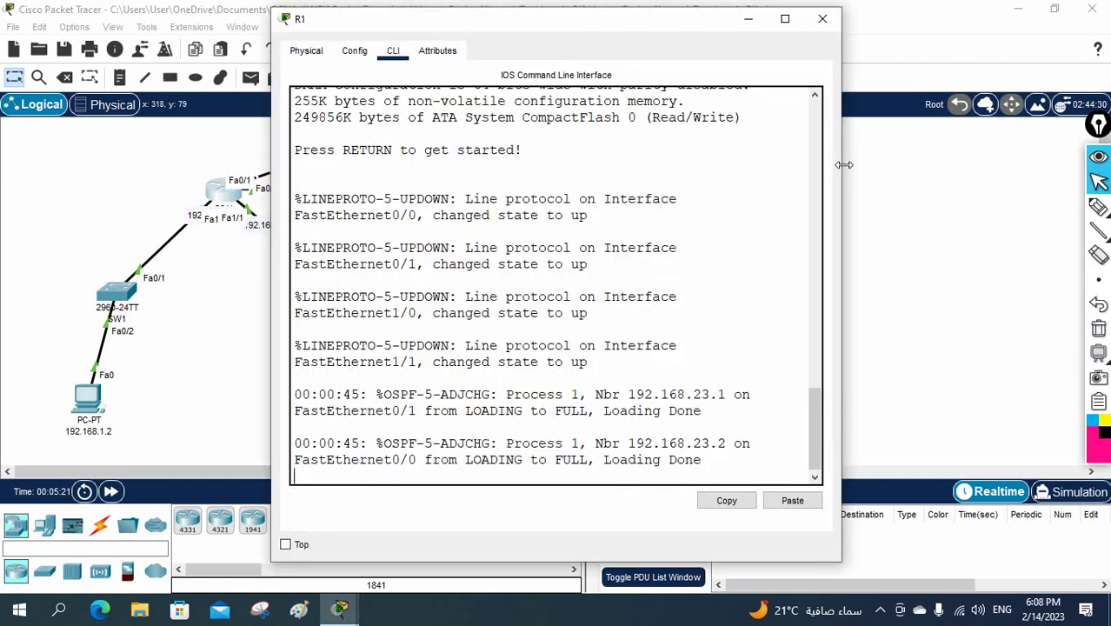
drag(844, 164, 921, 182)
drag(741, 19, 851, 13)
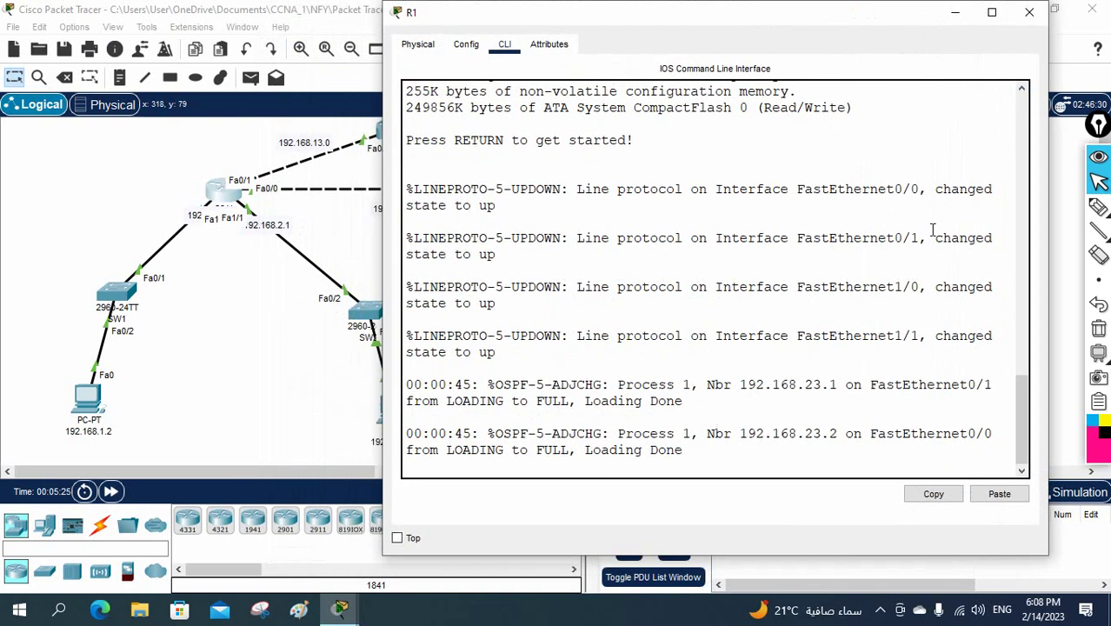
Start the R1 console session and enter global configuration mode with en and config t
key(Return)
key(Return)
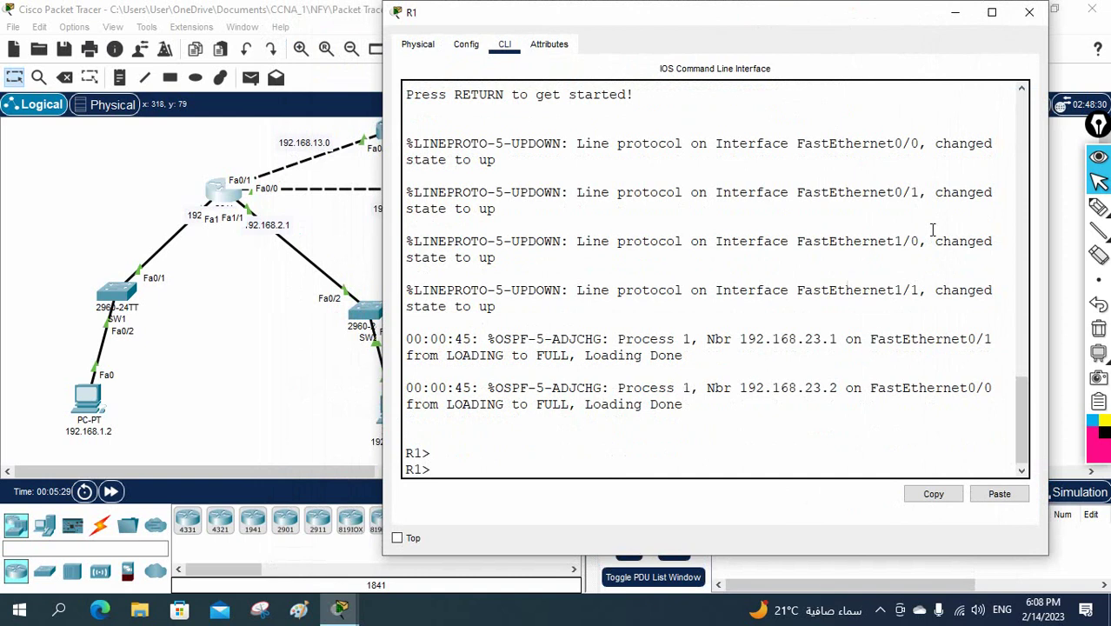
text(en)
key(Return)
text(config t)
key(Return)
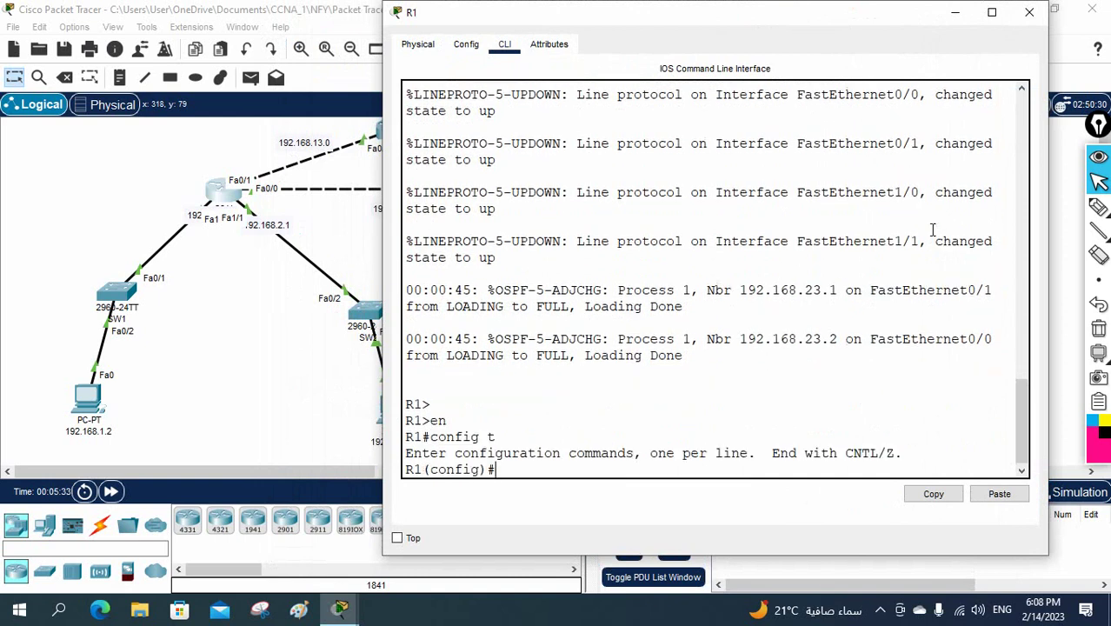
Create an extended named access list called abc with ip access-list extended abc
text(ip acc)
key(Tab)
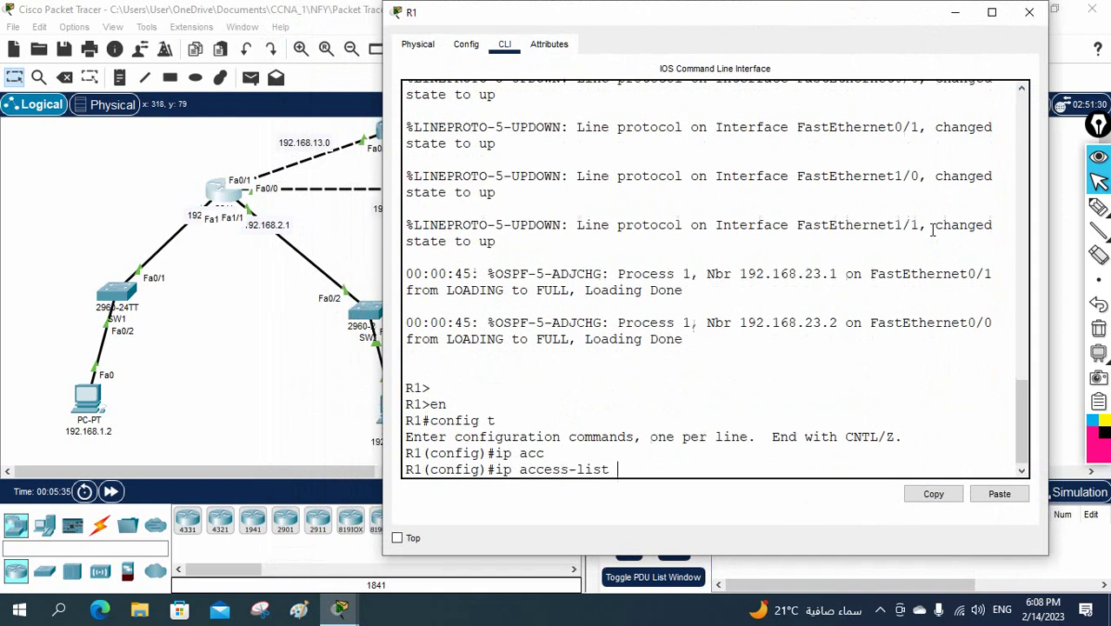
text(ex)
key(Tab)
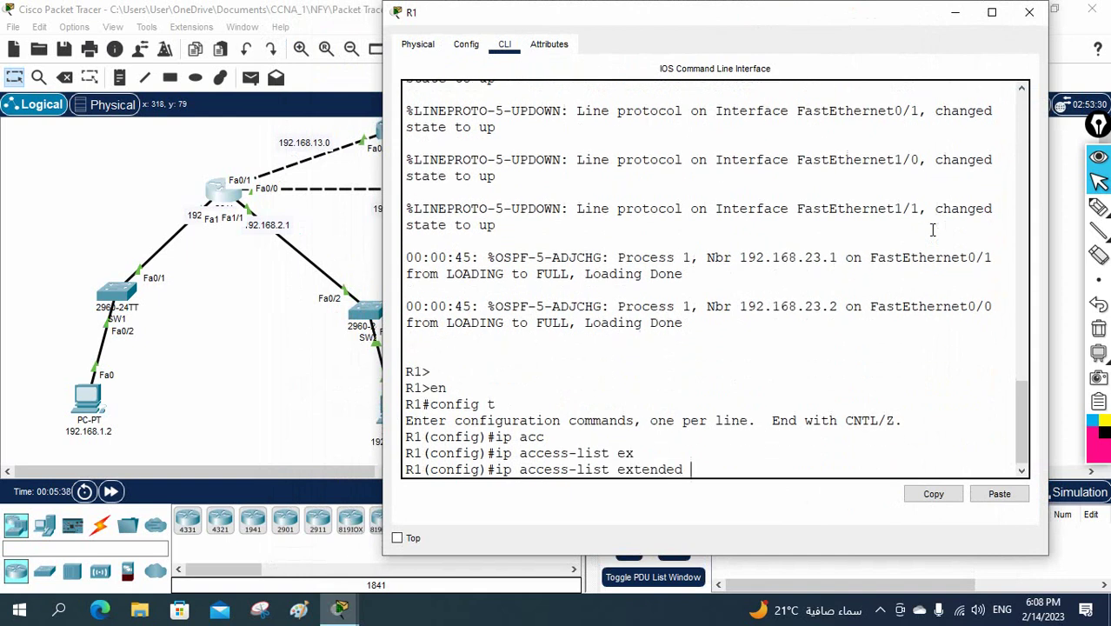
text(abc)
key(Return)
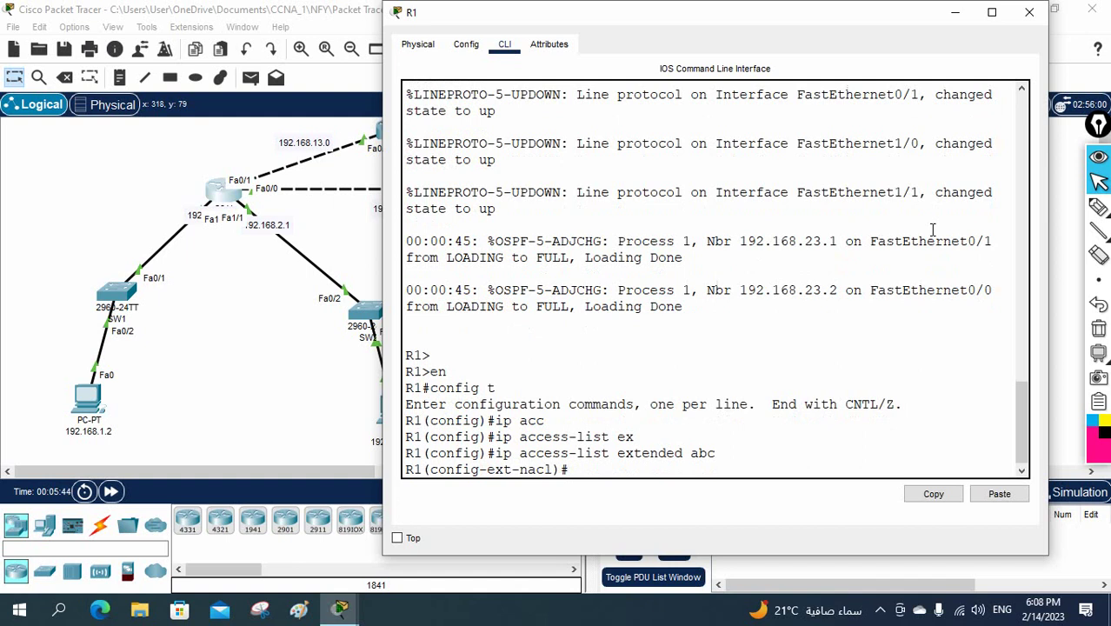
Begin a deny tcp rule in access list abc and list the available source options
text(den)
key(Tab)
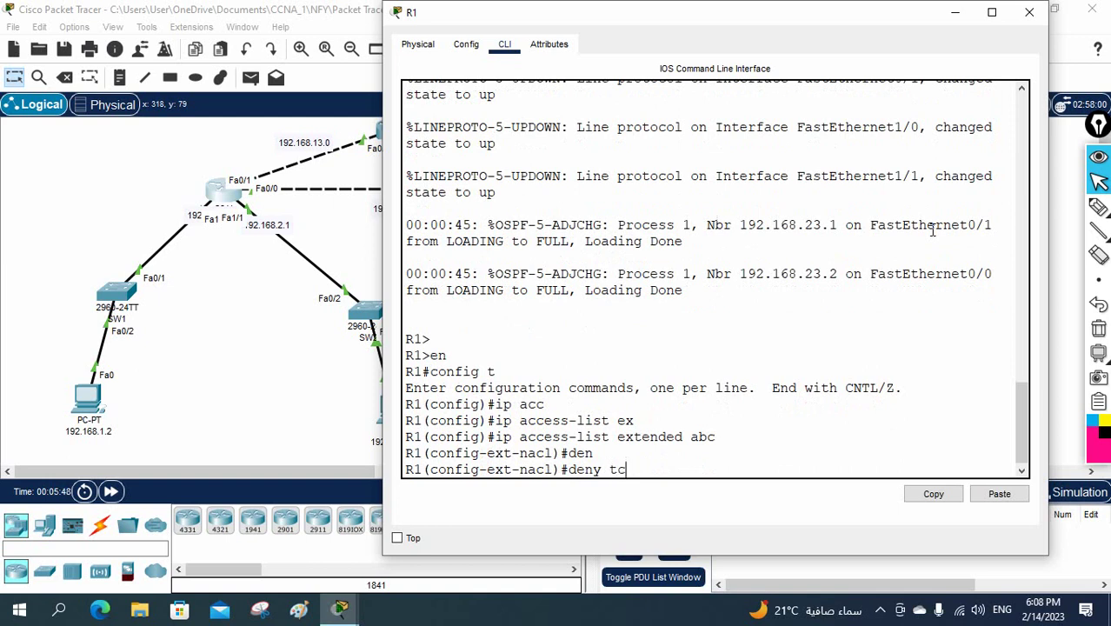
text(tc)
key(Tab)
text(?)
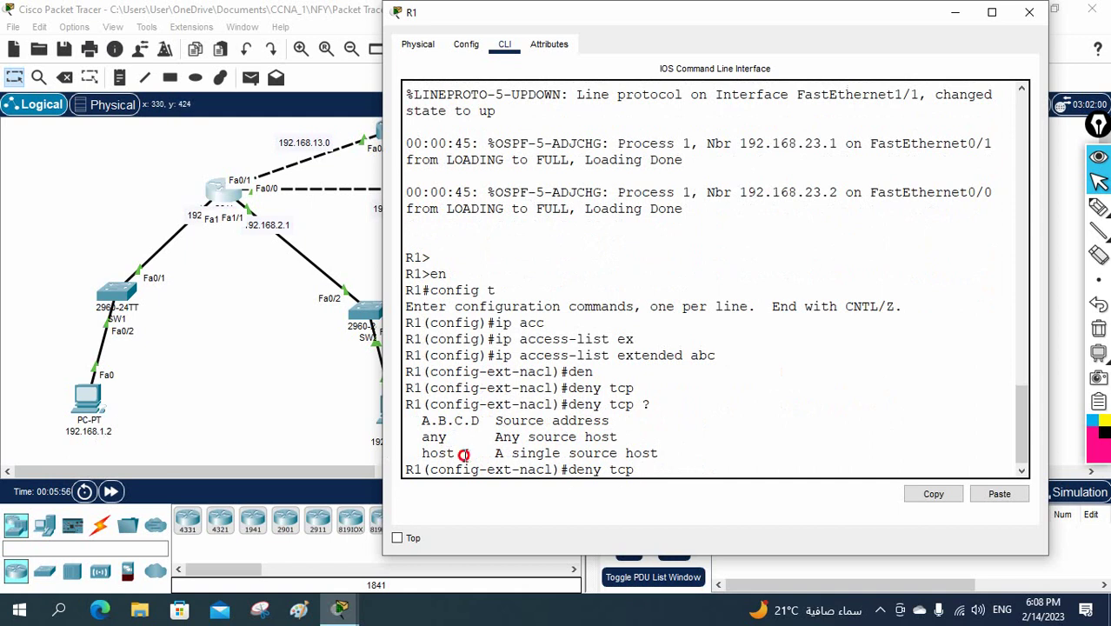
Extend the deny tcp rule with host 192.168.1.2 as source and host 192.168.4.2 as destination, reusing the listed host keyword
drag(464, 453, 425, 449)
key(ctrl+c)
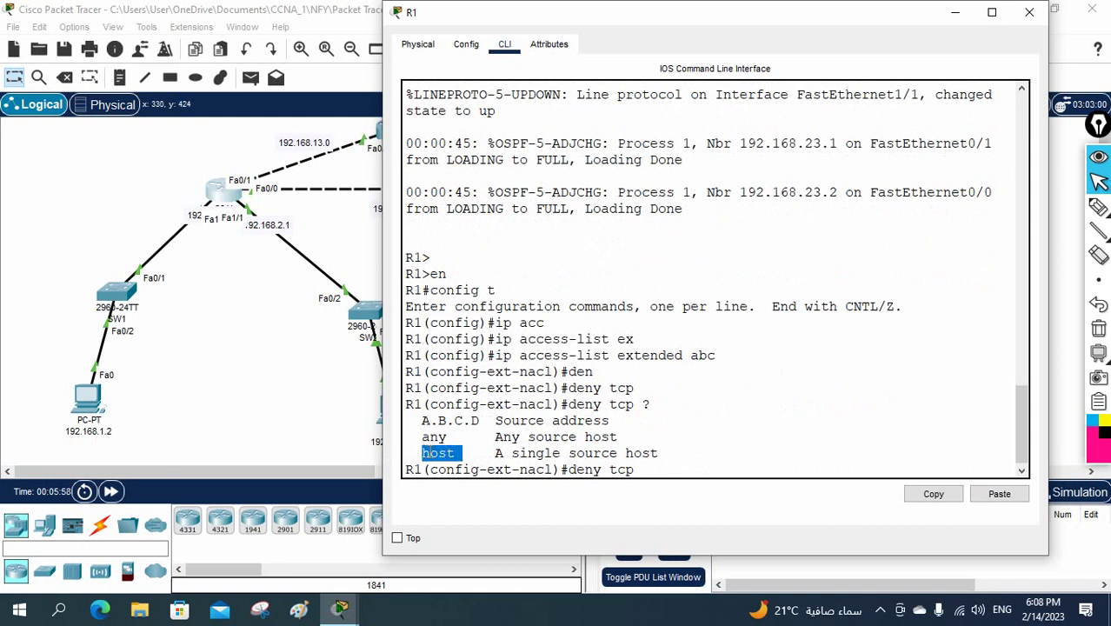
right_click(425, 453)
click(452, 461)
click(697, 472)
right_click(697, 474)
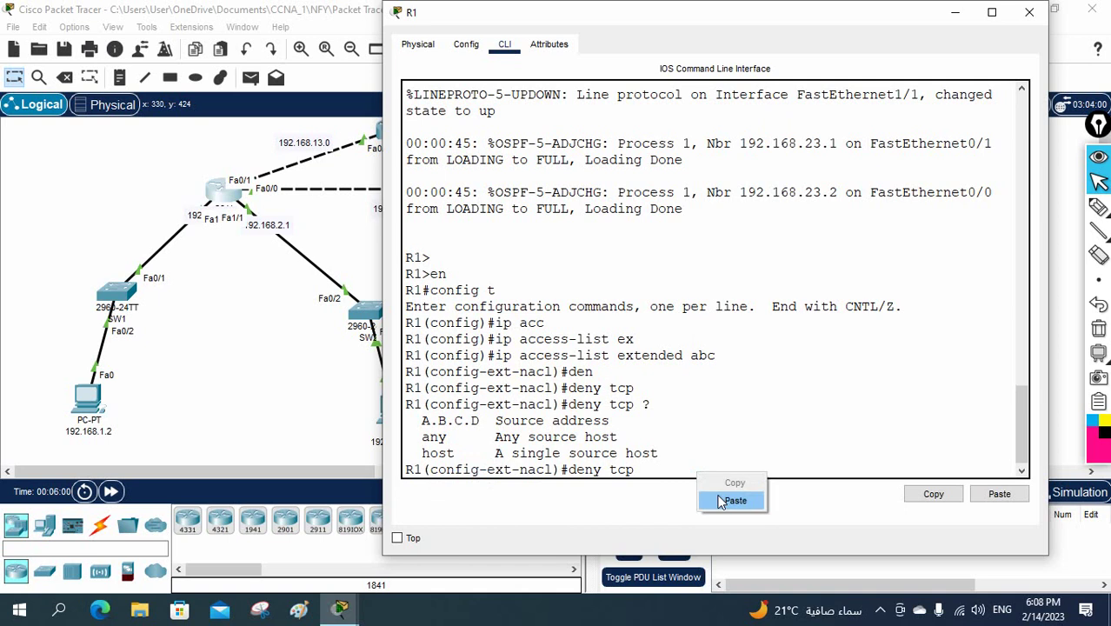
click(733, 500)
text(192.168)
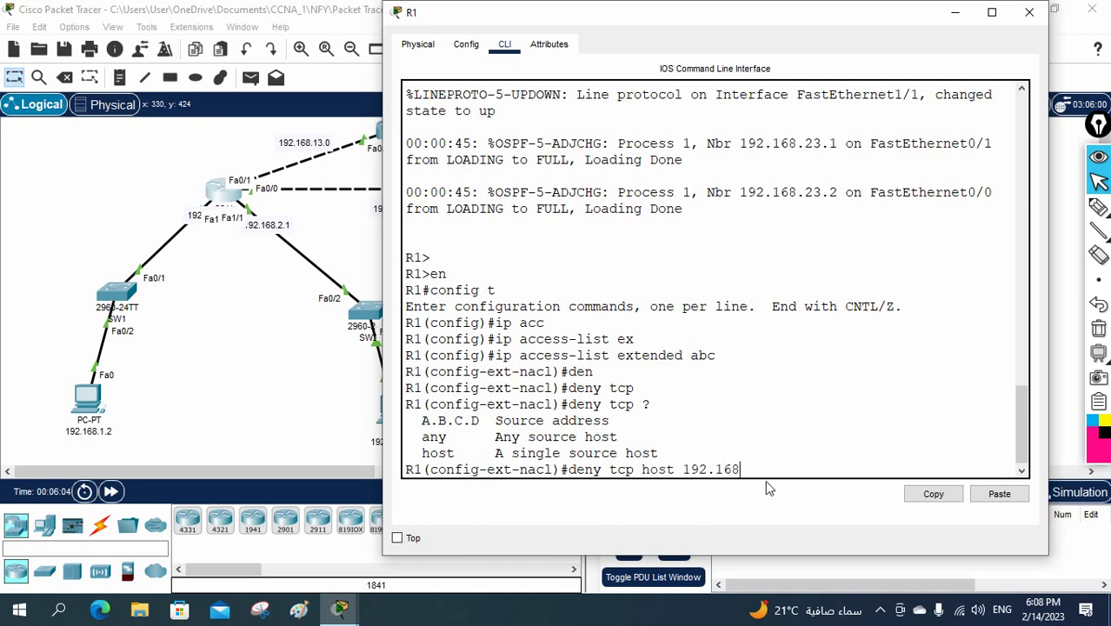
text(.1.2 host)
click(763, 18)
drag(764, 18, 611, 103)
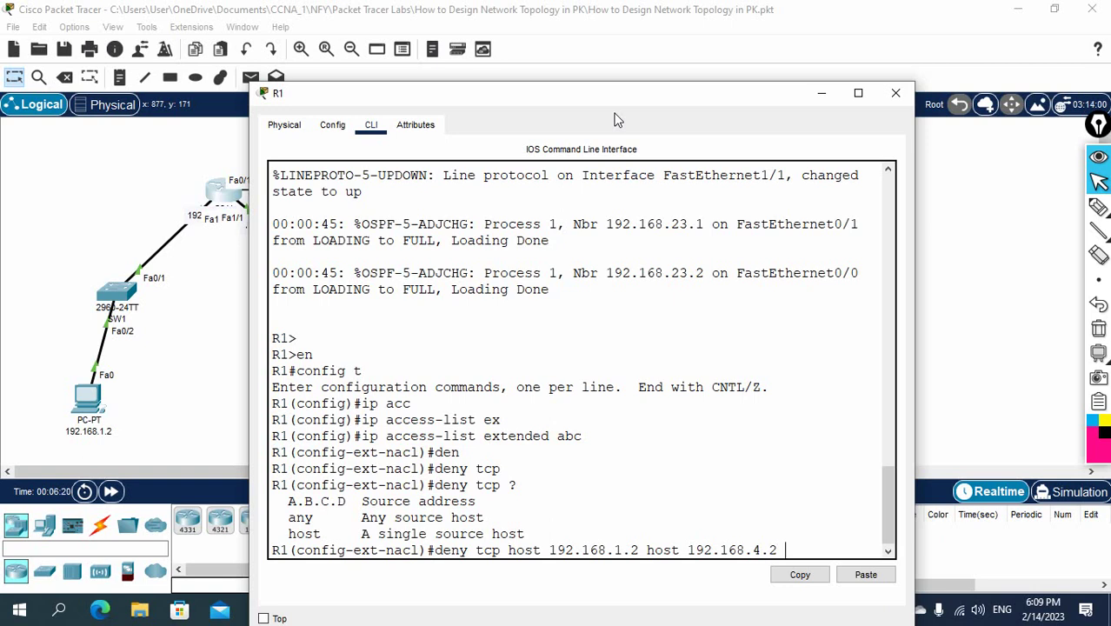
List the options available after the destination host, widen the R1 window and submit the deny rule without a port
text(?)
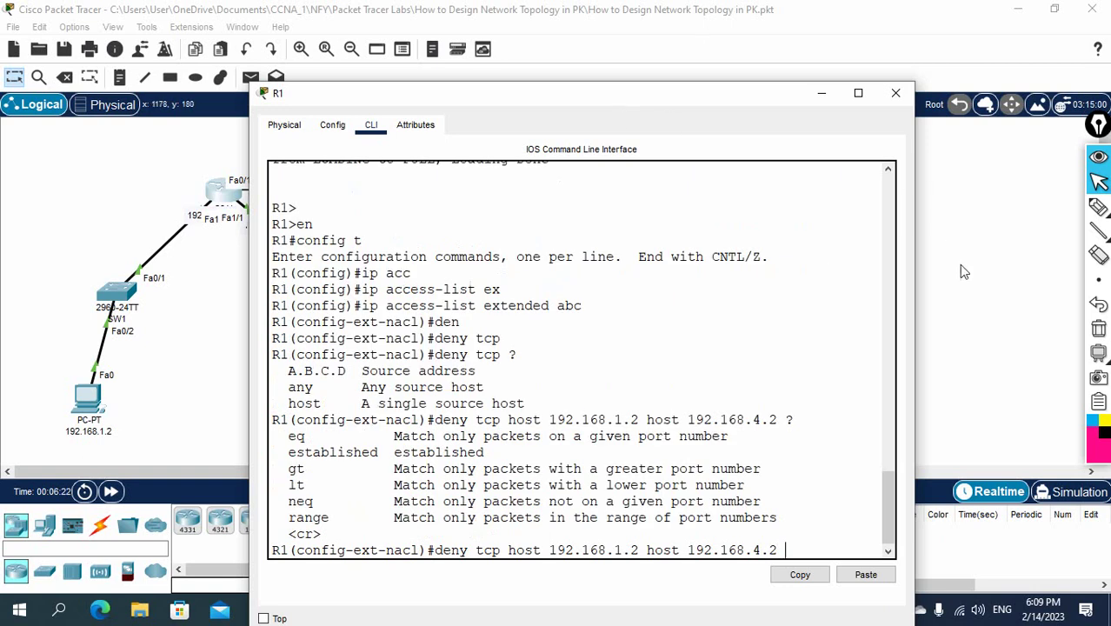
drag(915, 243, 1042, 265)
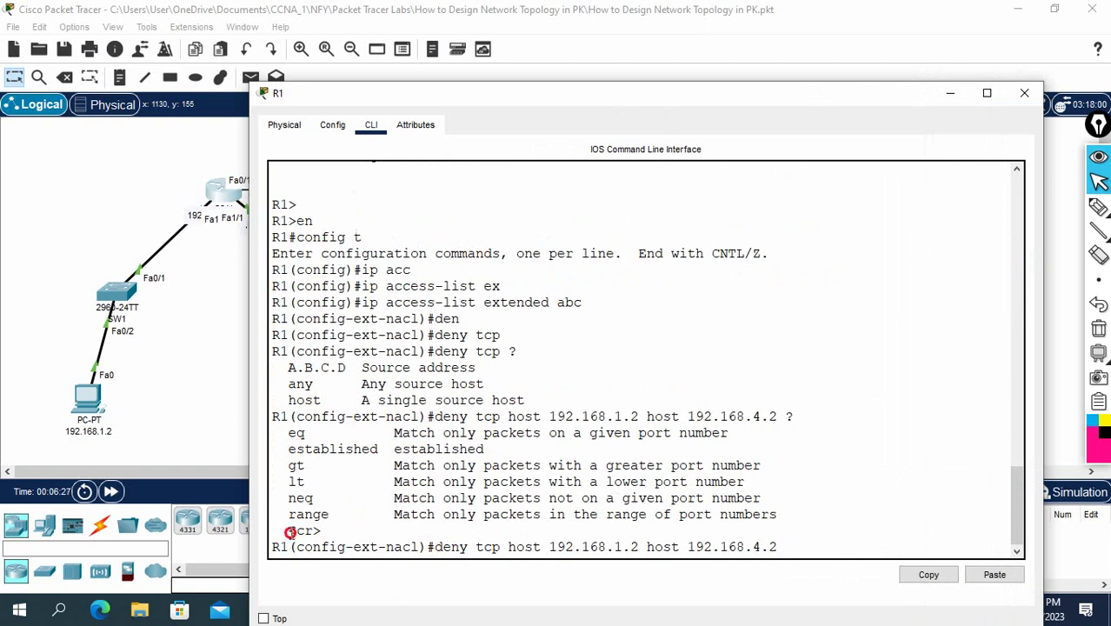
drag(289, 532, 329, 530)
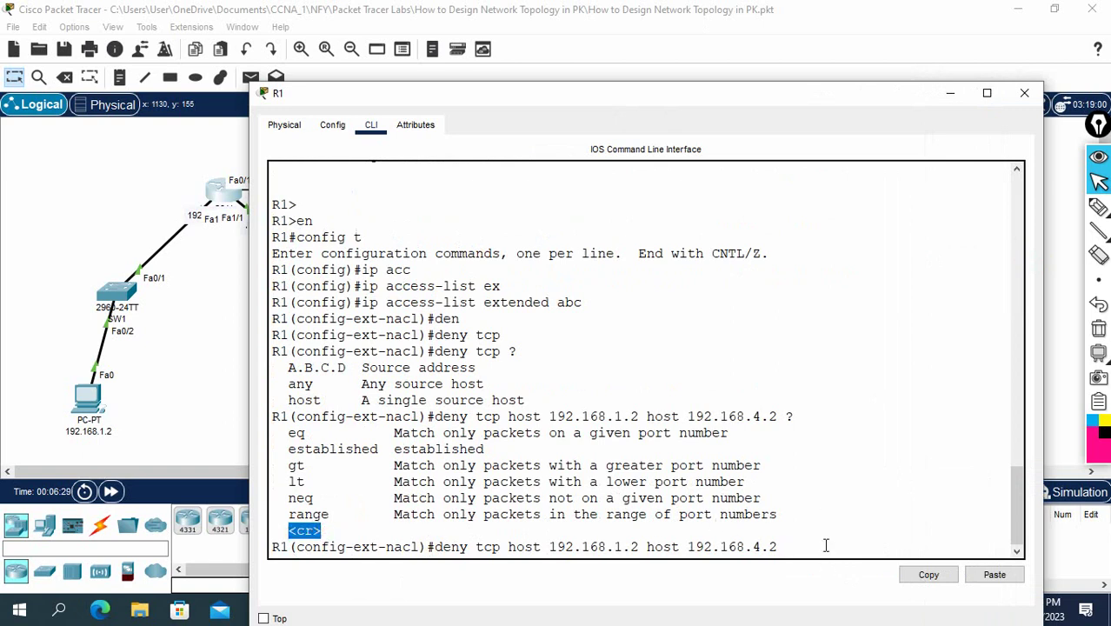
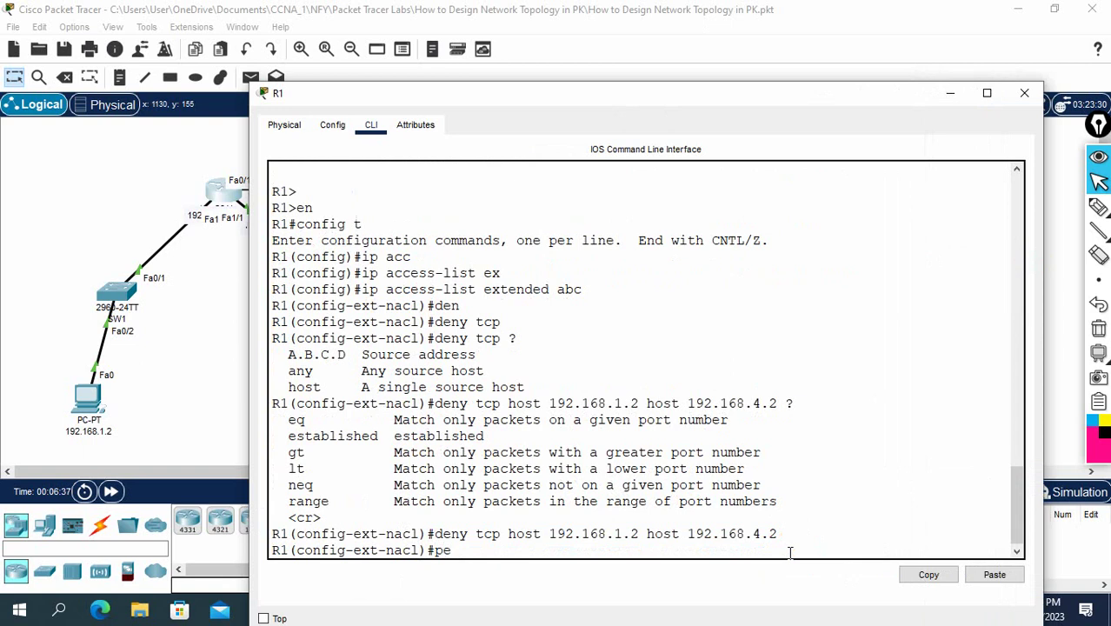
Add a permit ip any any rule to access list abc
text(per)
key(Tab)
text(ip any any)
key(Return)
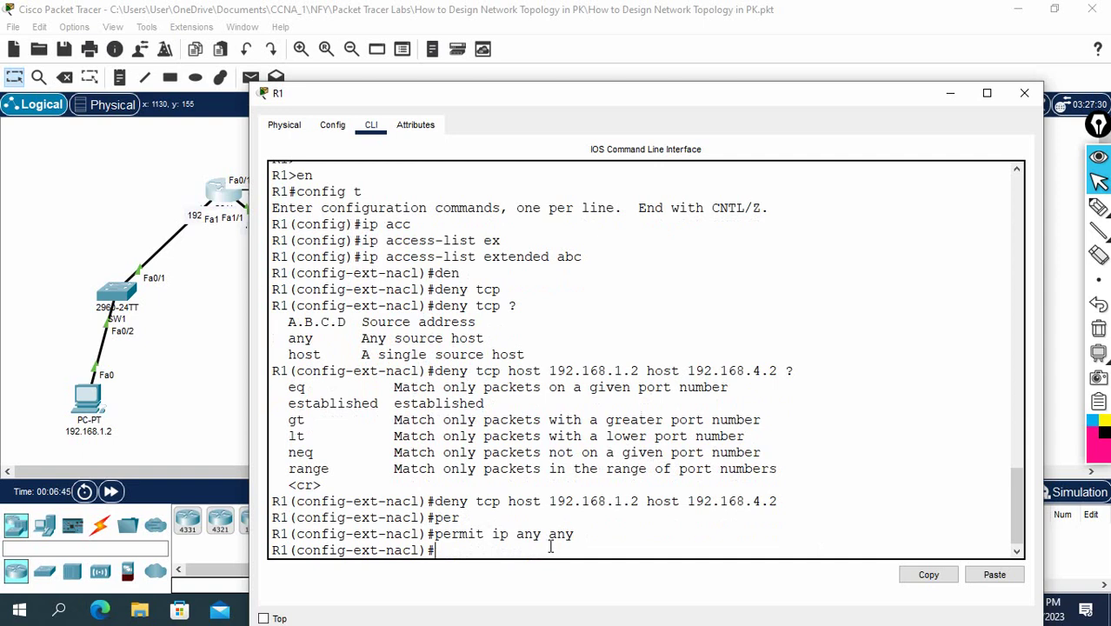
click(1098, 207)
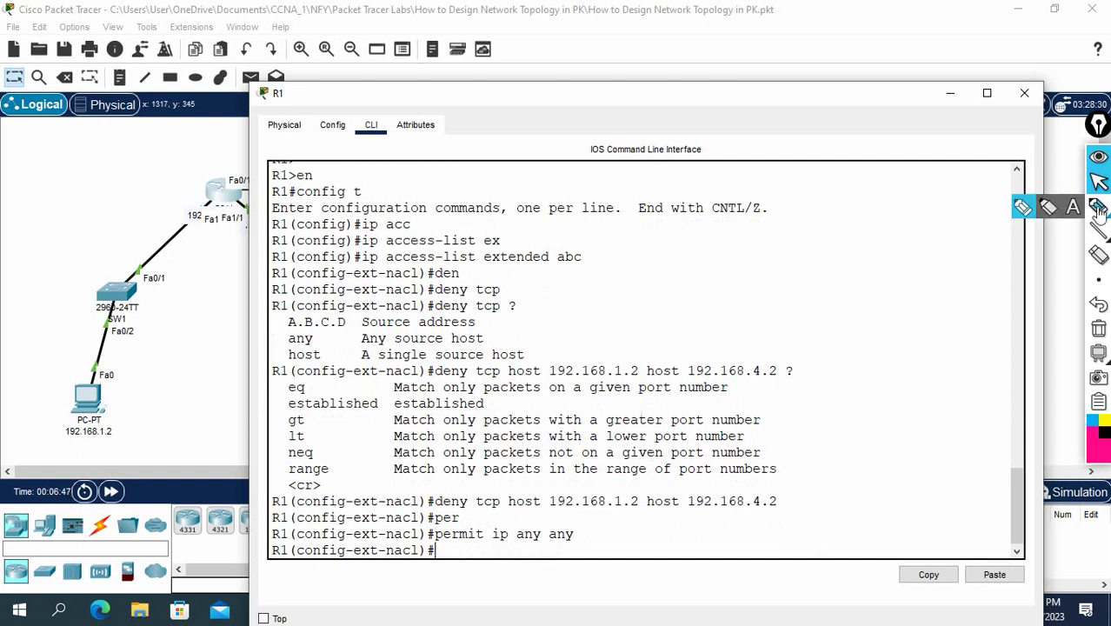
drag(914, 205, 926, 330)
mouse_move(781, 498)
mouse_down()
mouse_move(800, 487)
mouse_move(874, 498)
mouse_move(861, 489)
mouse_up()
drag(874, 497, 860, 508)
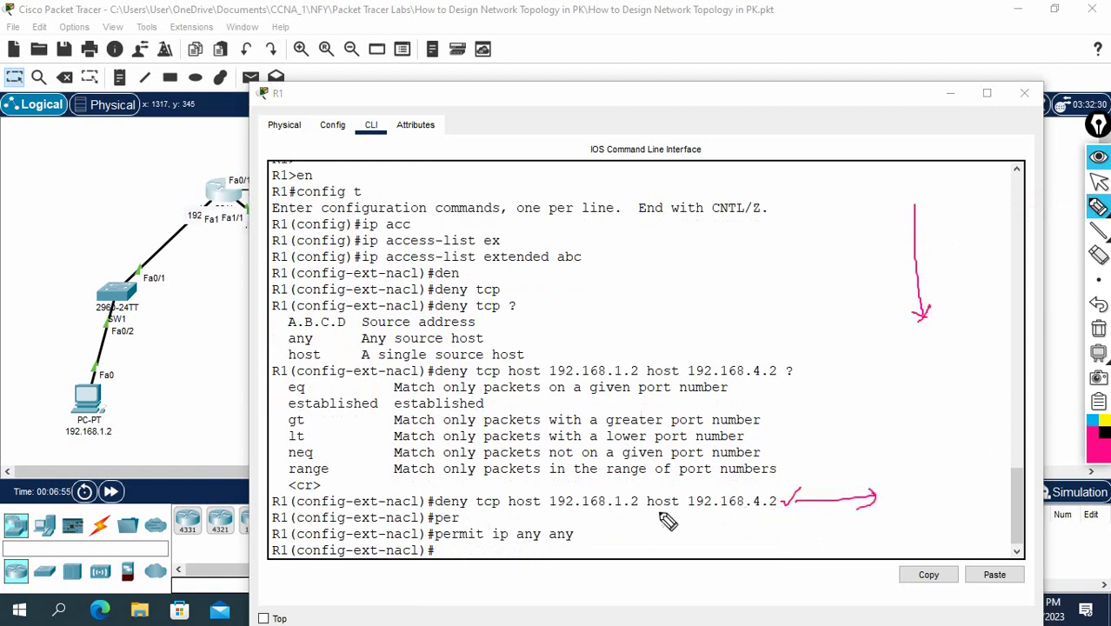
mouse_move(577, 537)
mouse_down()
mouse_move(645, 534)
mouse_move(591, 531)
mouse_move(594, 546)
mouse_up()
click(1097, 328)
Shift the R1 window aside, bring the topology forward and move switch SW1 up and away from R1's Fa1/0 interface label
drag(831, 97, 872, 79)
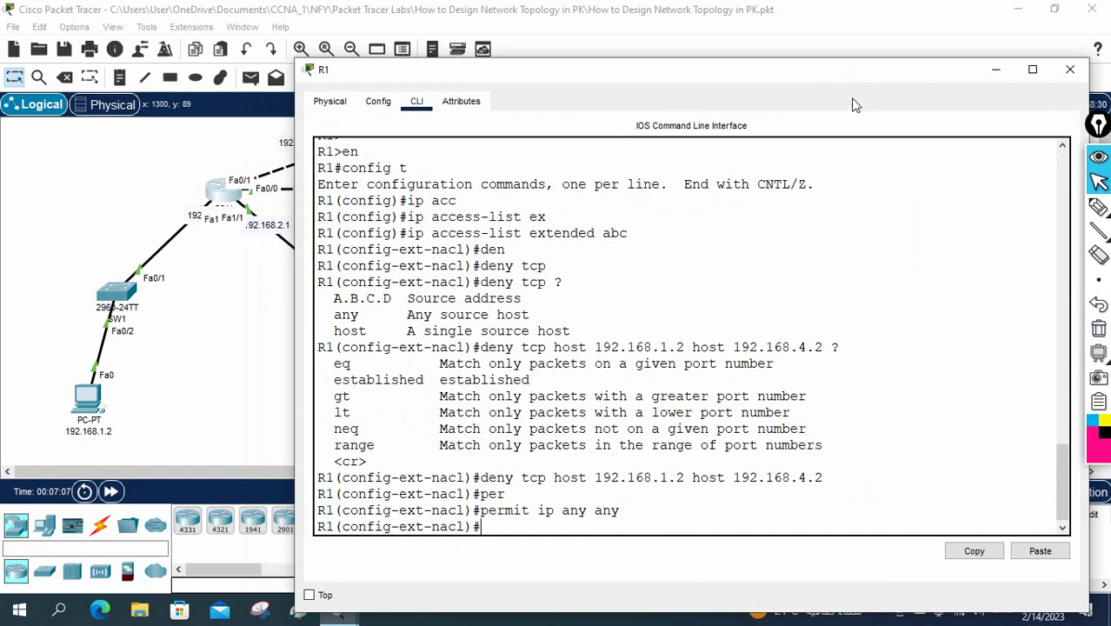
click(63, 243)
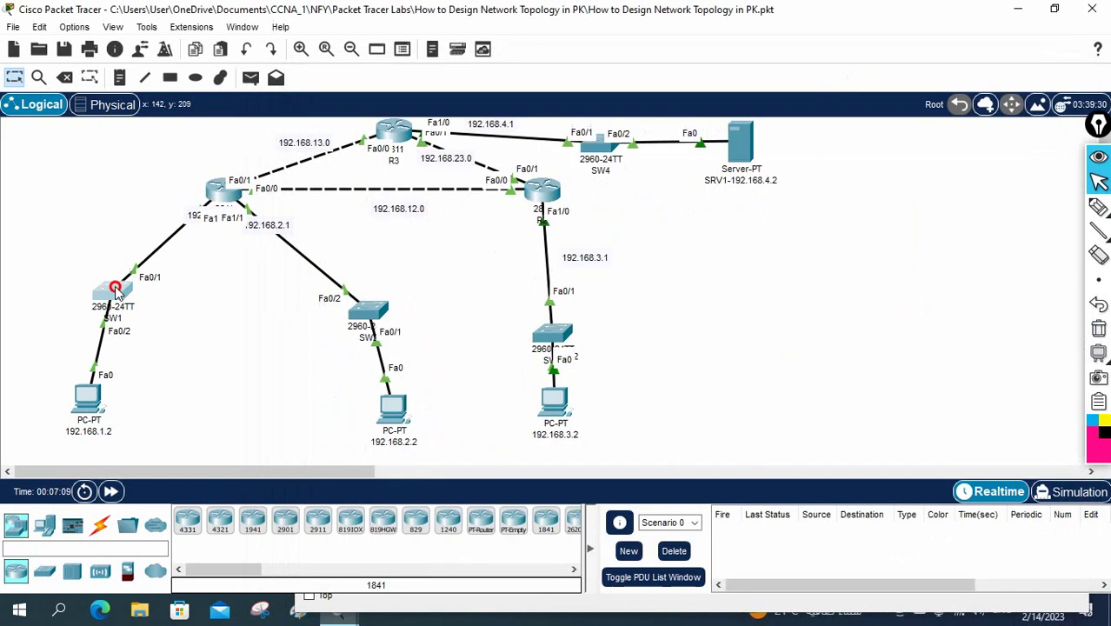
drag(62, 243, 41, 214)
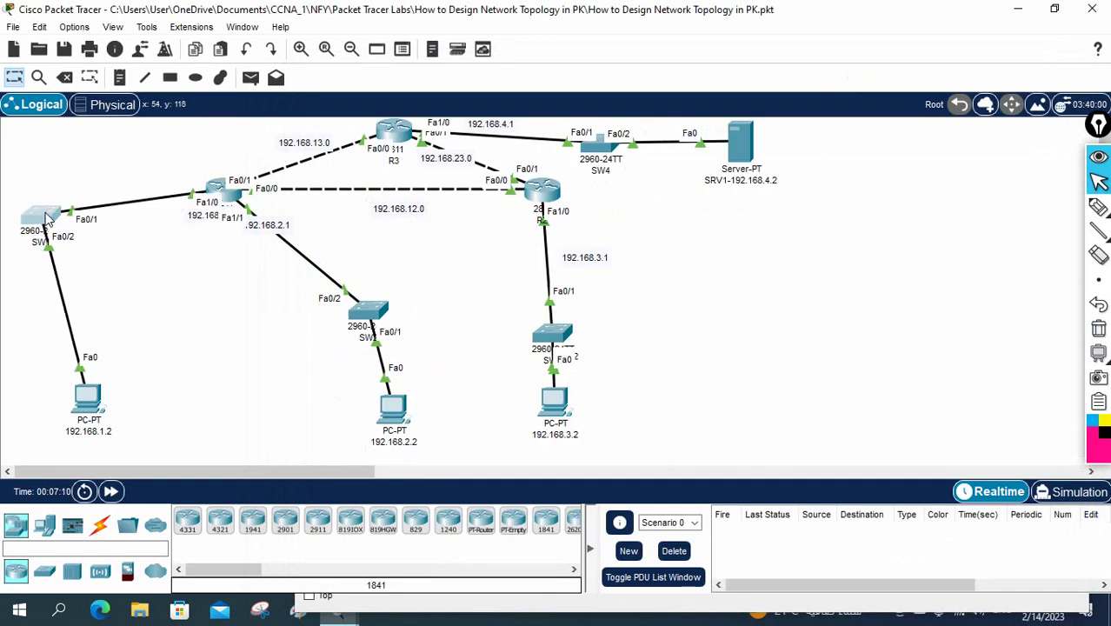
Return to R1's command line, exit access list abc and enter configuration of interface f1/0
click(224, 194)
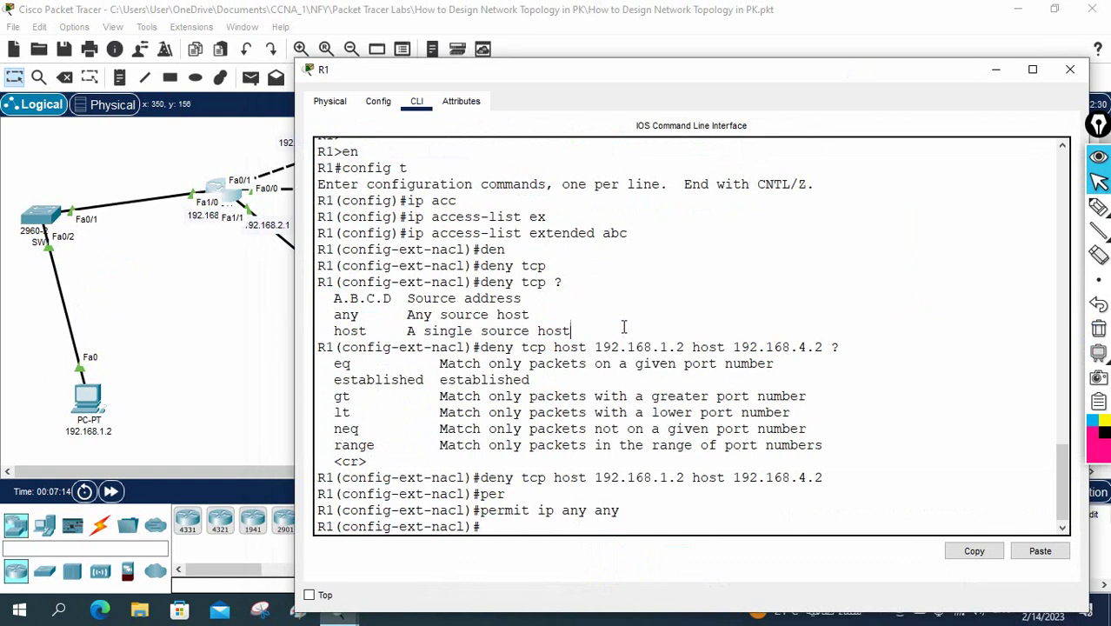
key(Return)
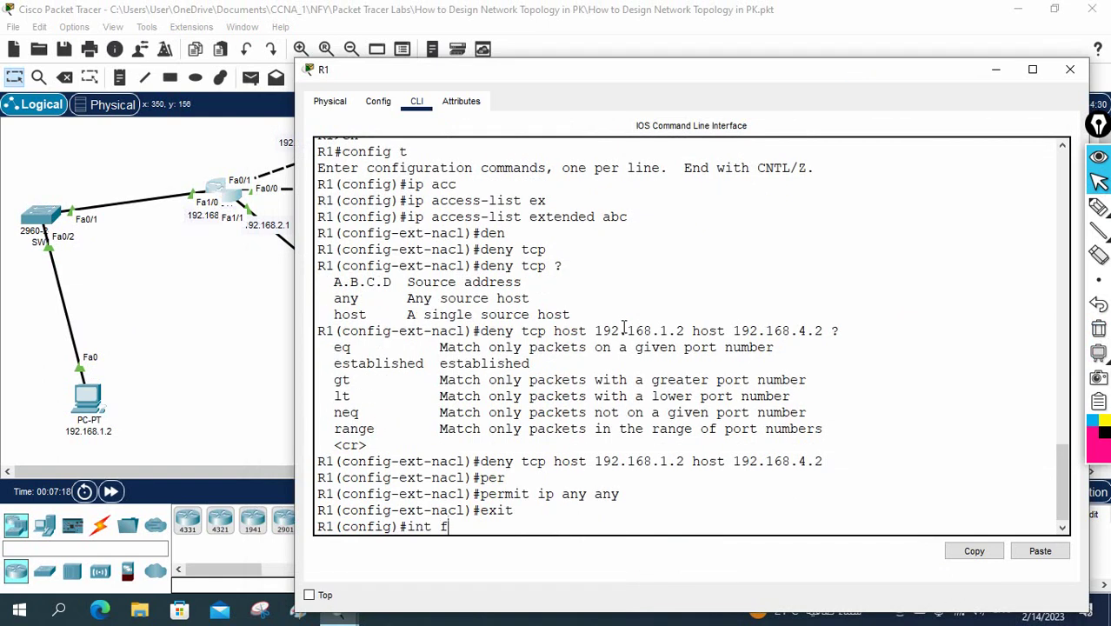
key(Return)
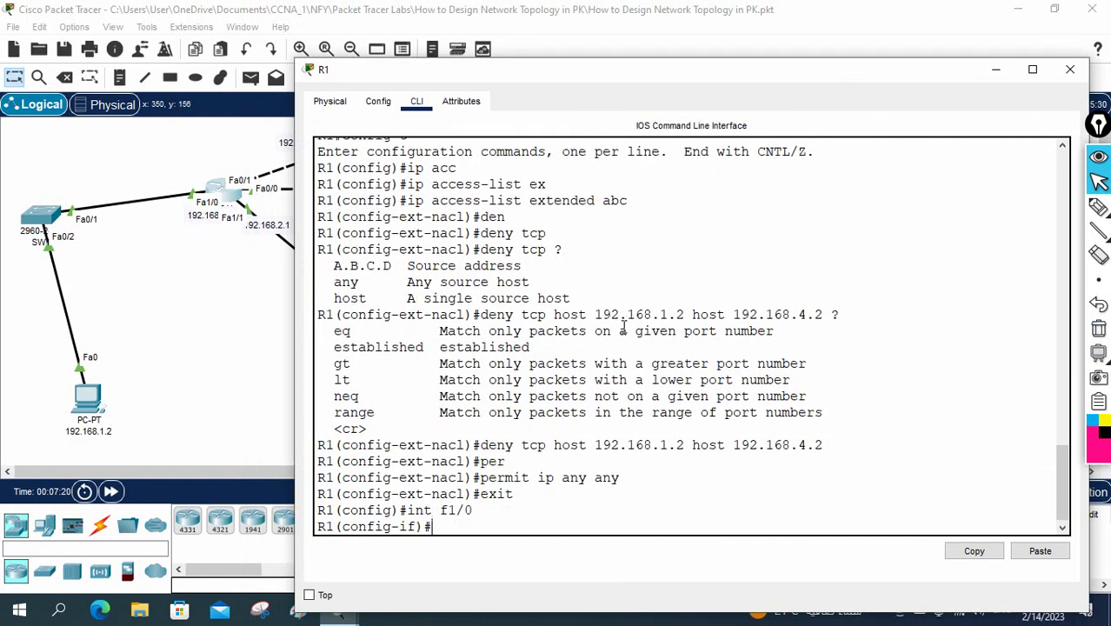
Begin an ip access-group command on interface f1/0 and list its available options
text(ip acc)
key(Tab)
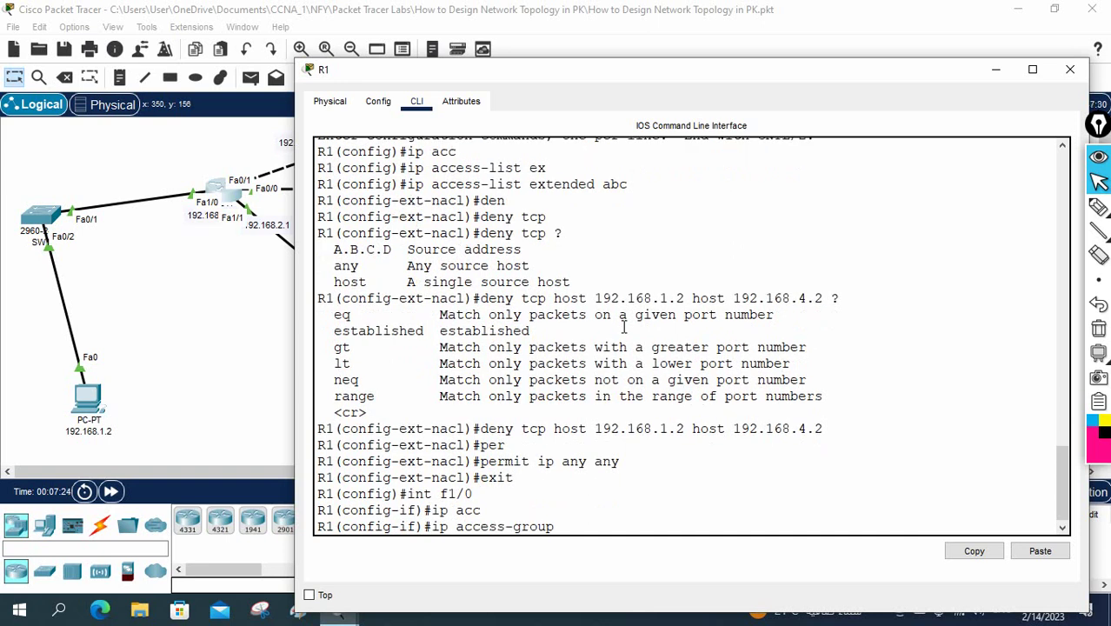
text(?)
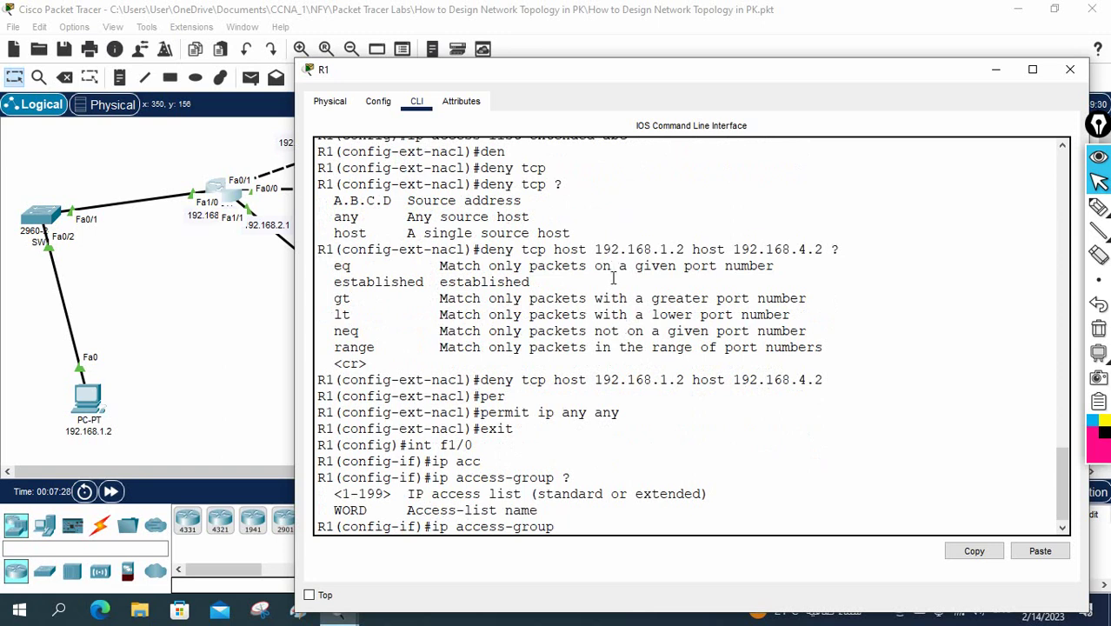
Copy the access list name abc from the earlier command into ip access-group and list the direction options
scroll(613, 273, up, 2)
drag(634, 233, 602, 232)
right_click(615, 233)
click(644, 243)
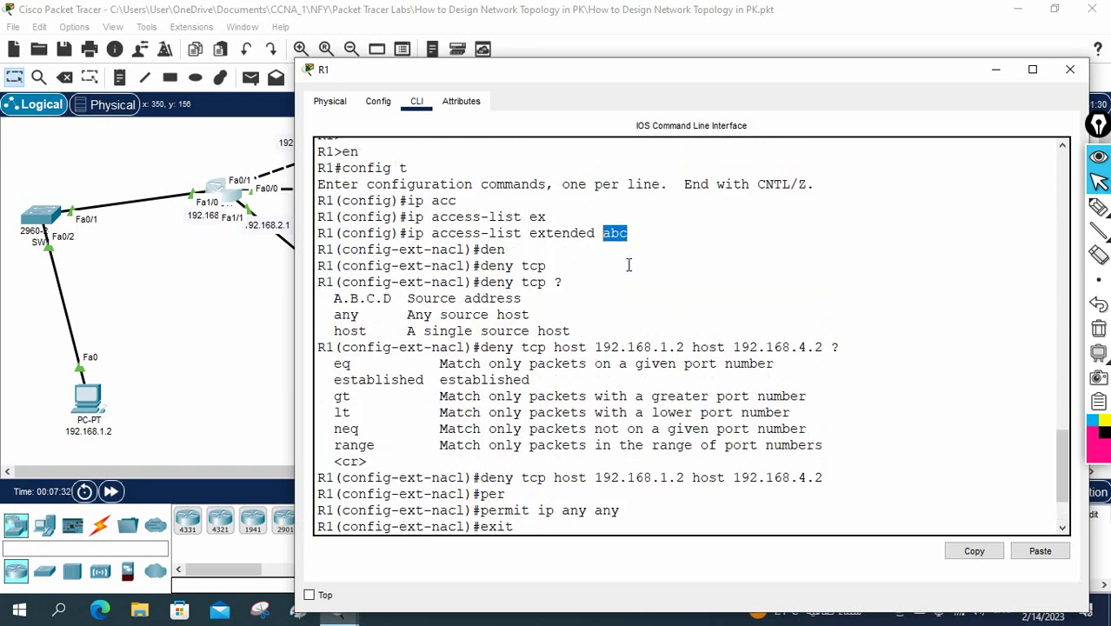
scroll(655, 460, down, 2)
right_click(654, 512)
click(679, 539)
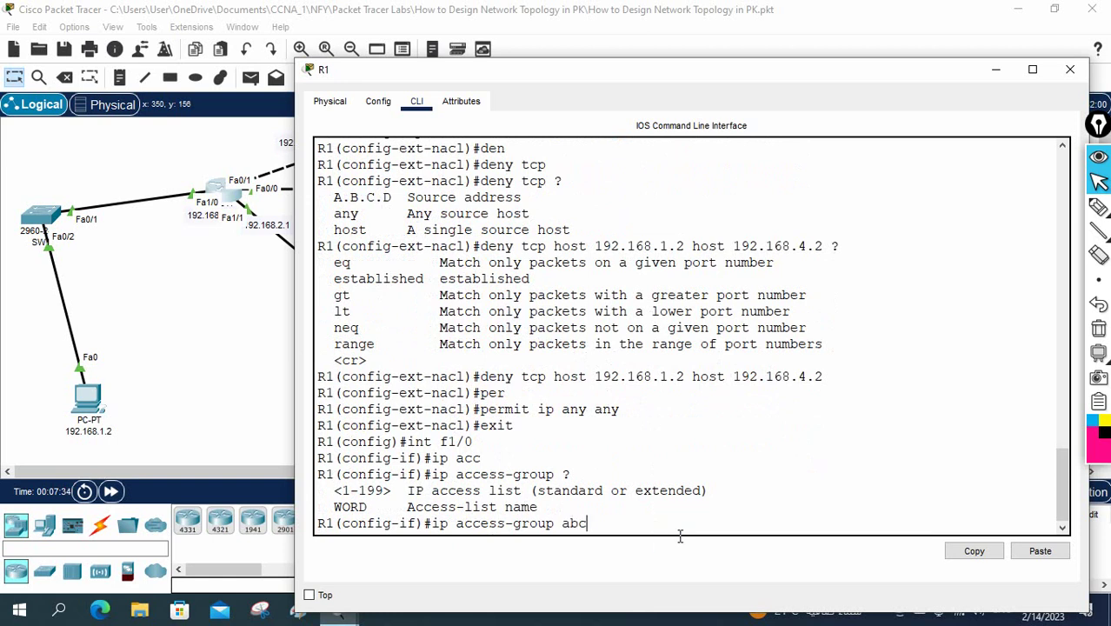
text(?)
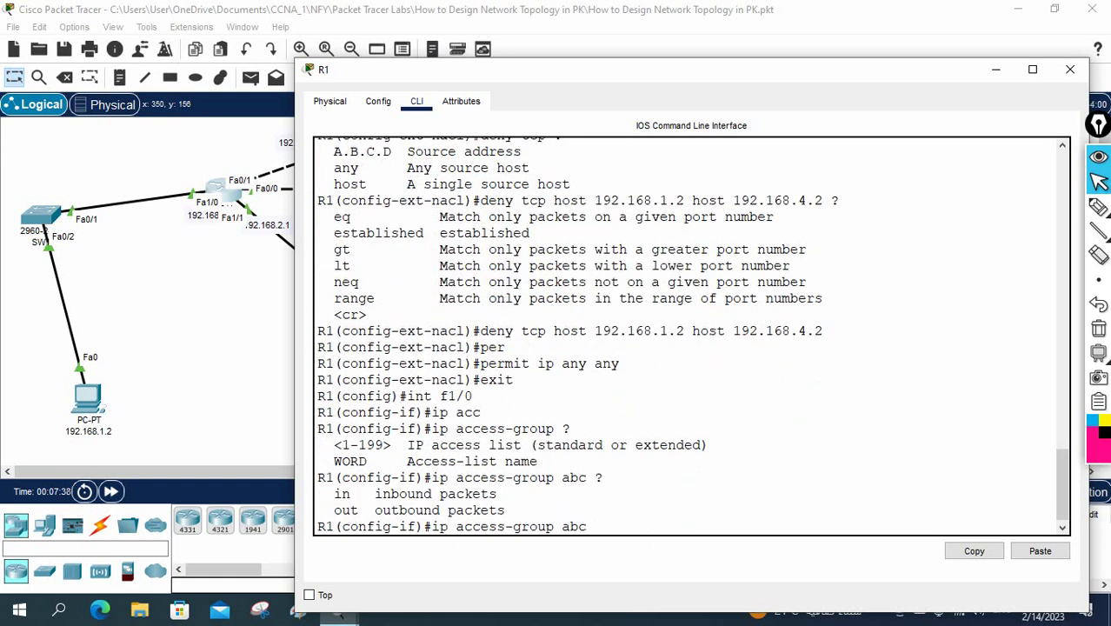
click(1098, 207)
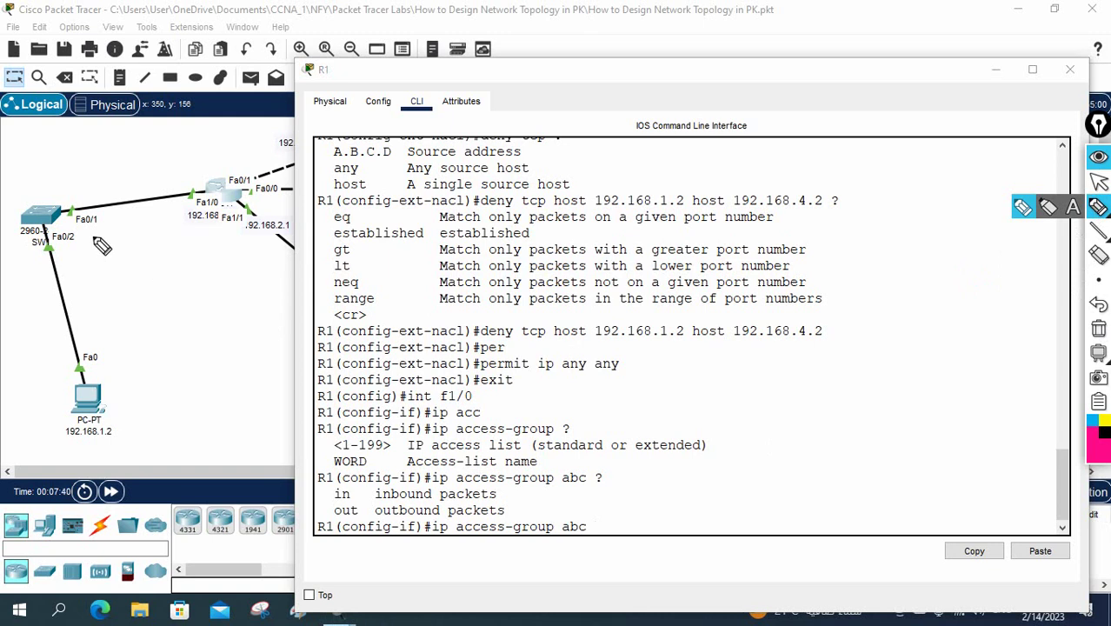
mouse_move(121, 386)
mouse_down()
mouse_move(74, 315)
mouse_move(60, 254)
mouse_move(68, 233)
mouse_move(265, 168)
mouse_up()
mouse_move(122, 386)
mouse_down()
mouse_move(58, 290)
mouse_move(59, 256)
mouse_move(73, 235)
mouse_move(208, 187)
mouse_move(193, 227)
mouse_up()
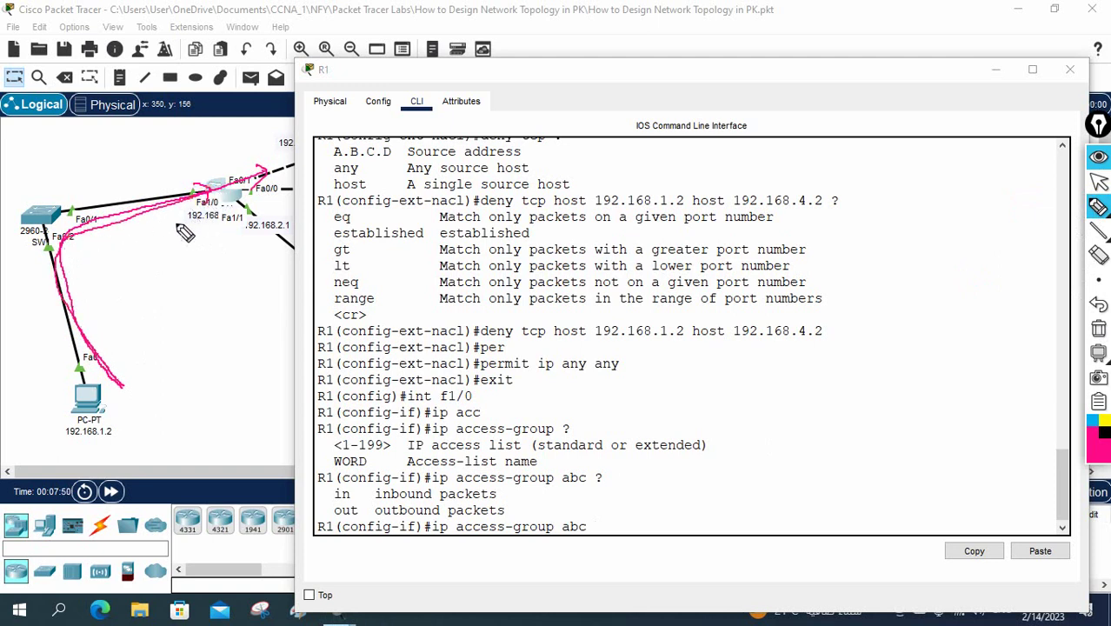
drag(599, 530, 619, 525)
click(604, 514)
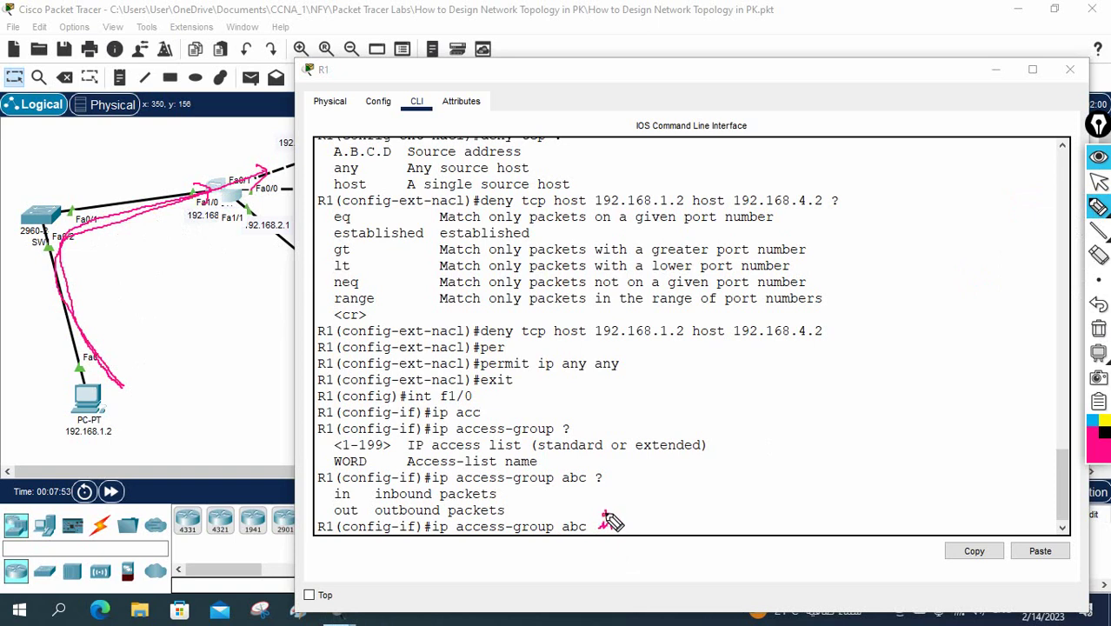
click(1099, 329)
click(1098, 180)
Apply access list abc inbound on interface f1/0 and leave configuration mode
click(673, 521)
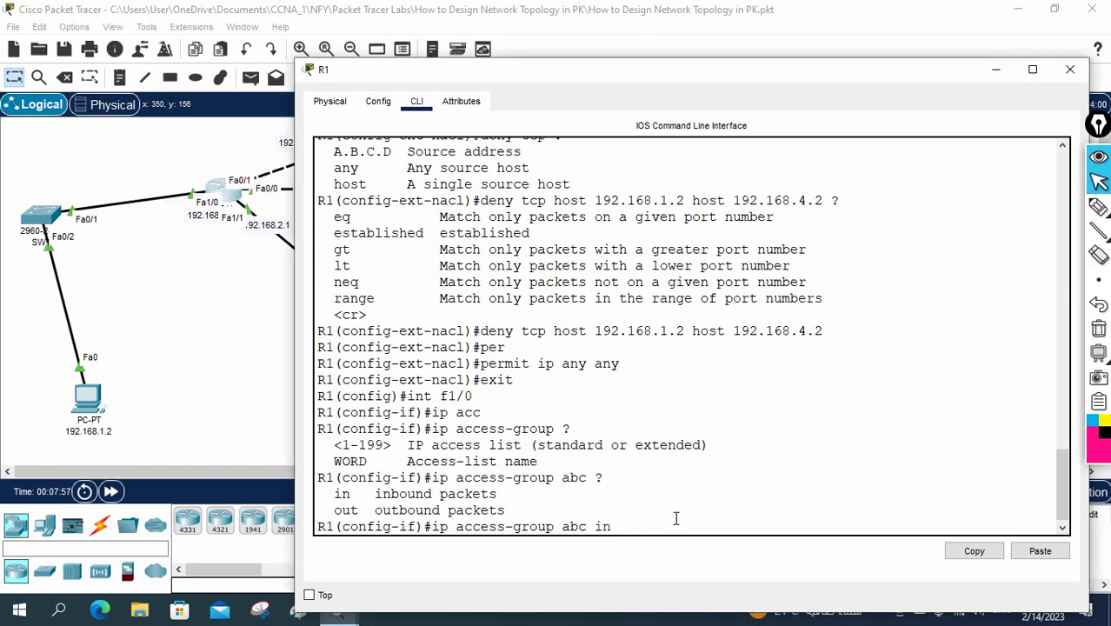
text(in)
key(Return)
key(ctrl+z)
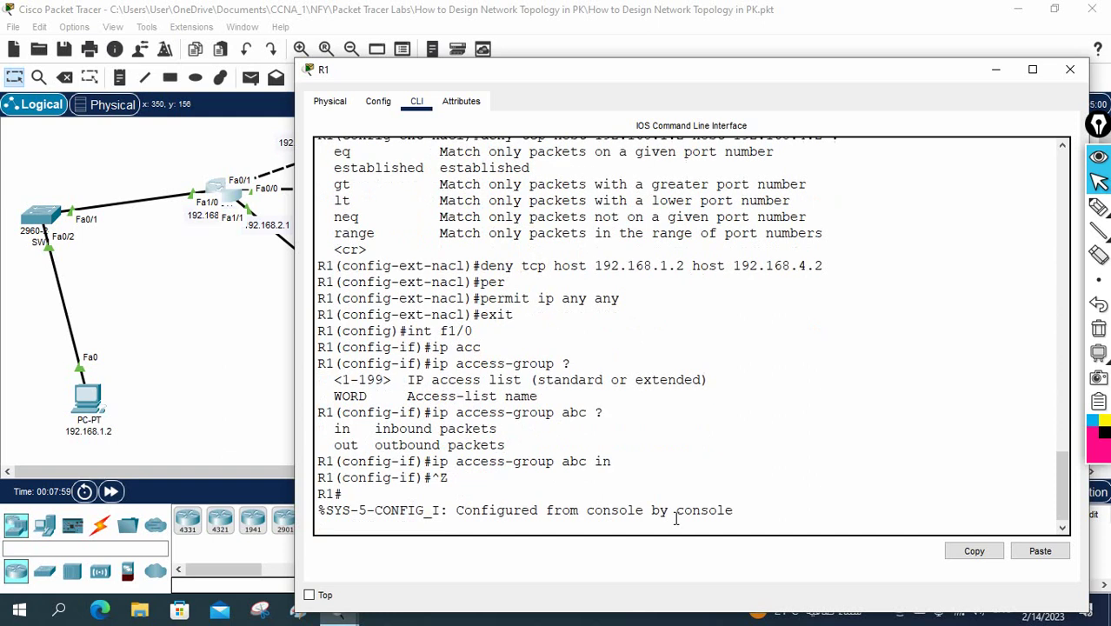
Display the configured access lists on R1 with show access-lists
key(Return)
key(Return)
key(Return)
key(Return)
key(Return)
key(Return)
key(Return)
key(Return)
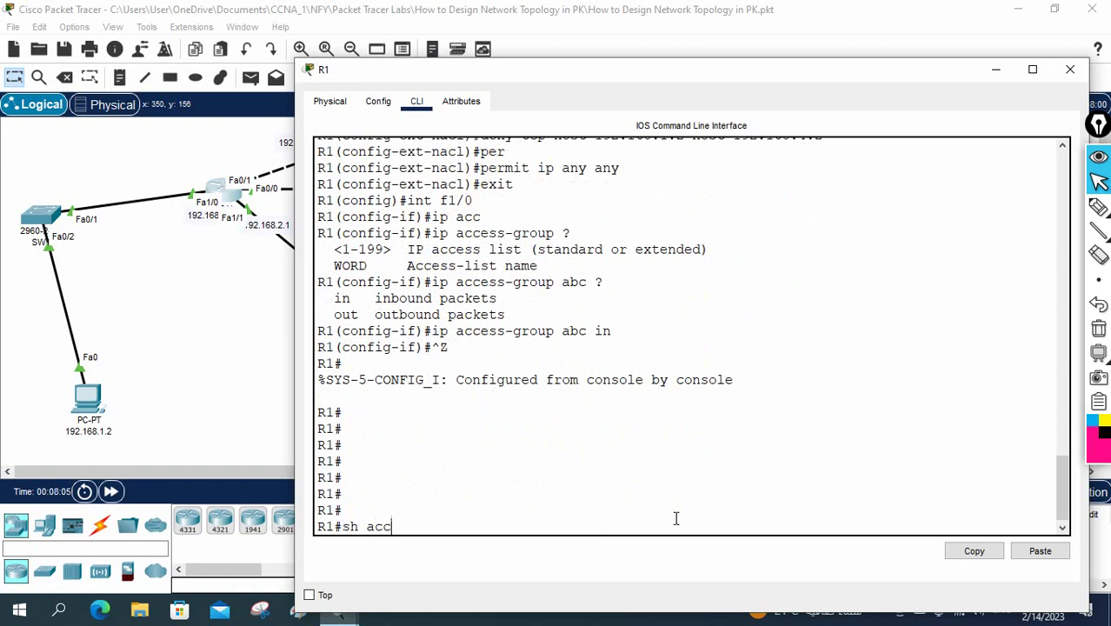
text(sh acc)
key(Tab)
key(Return)
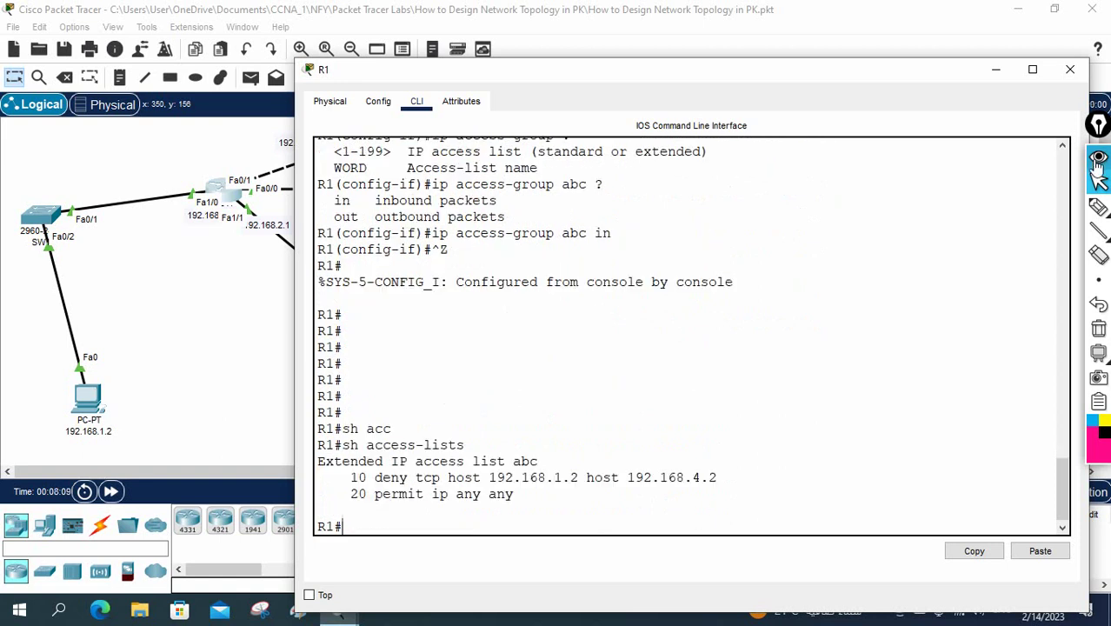
click(1098, 207)
mouse_move(349, 485)
mouse_down()
mouse_move(366, 485)
mouse_move(361, 507)
mouse_up()
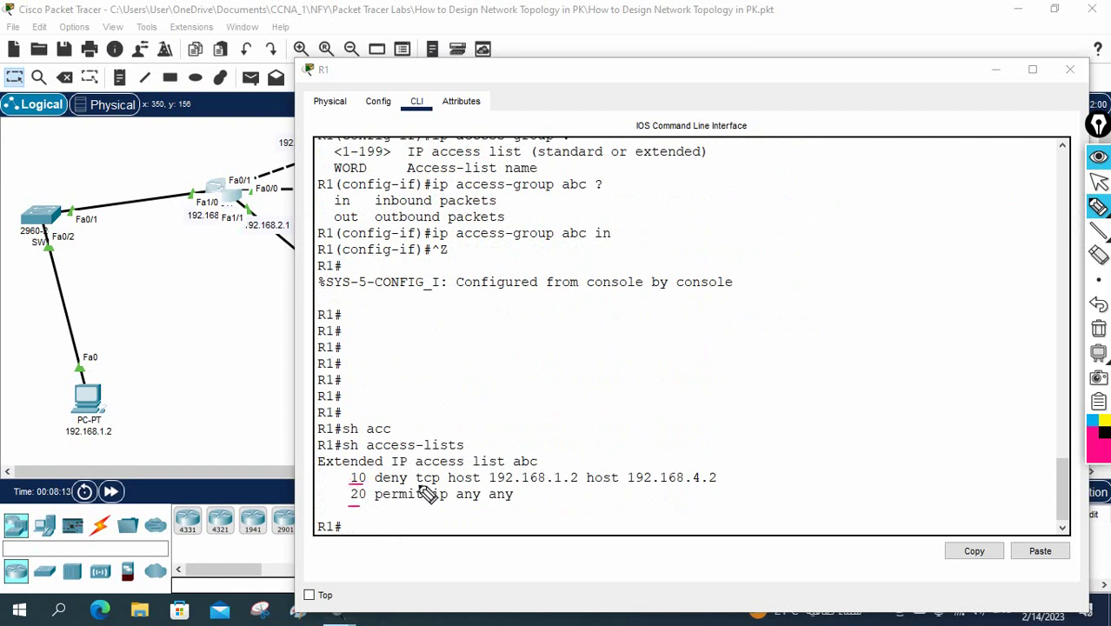
drag(418, 484, 740, 493)
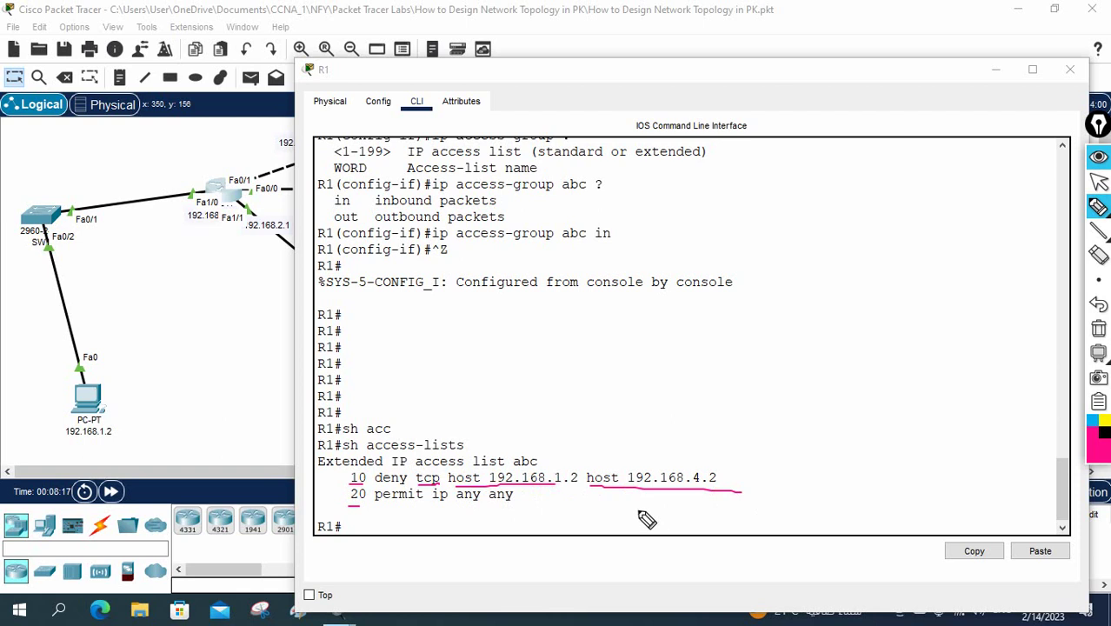
drag(382, 511, 512, 507)
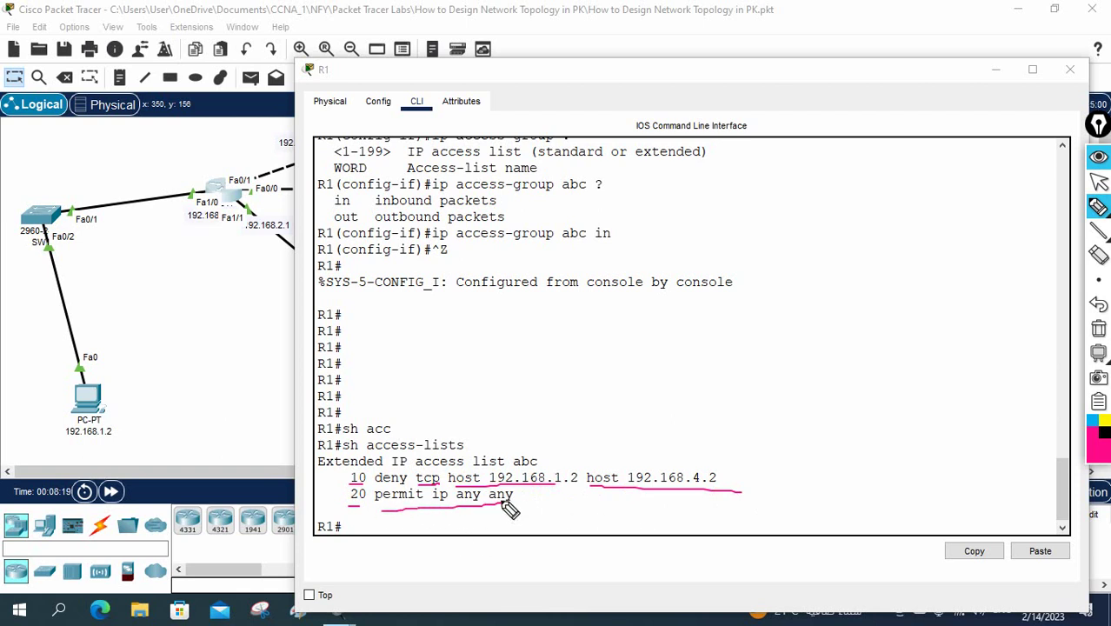
click(1098, 328)
click(1098, 181)
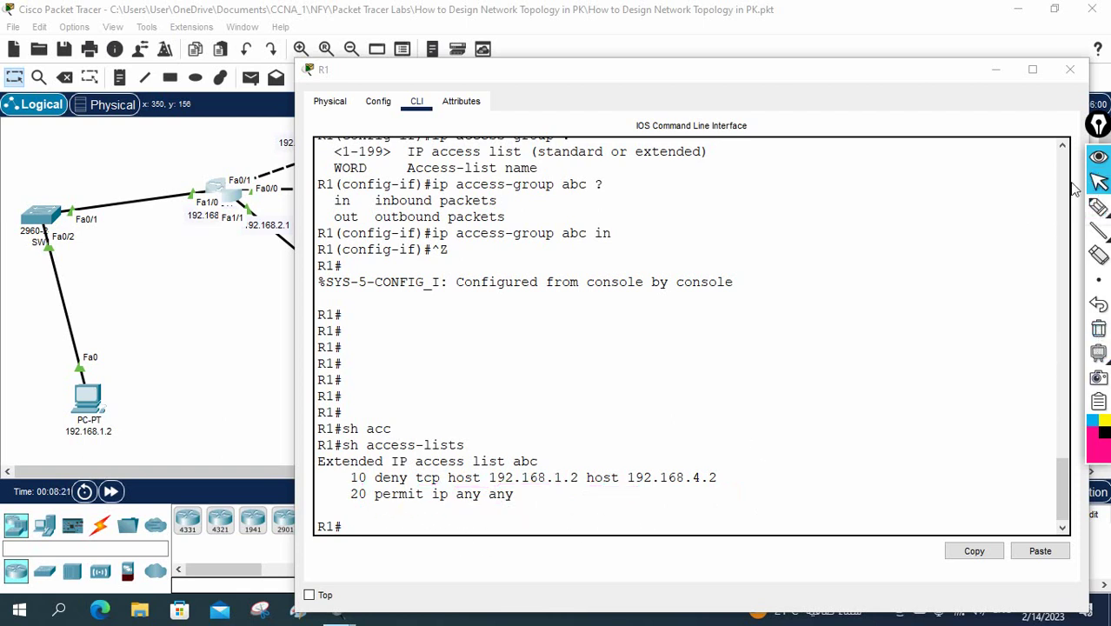
Test HTTP access to 192.168.4.2 from the web browser of the 192.168.1.2 PC
click(995, 70)
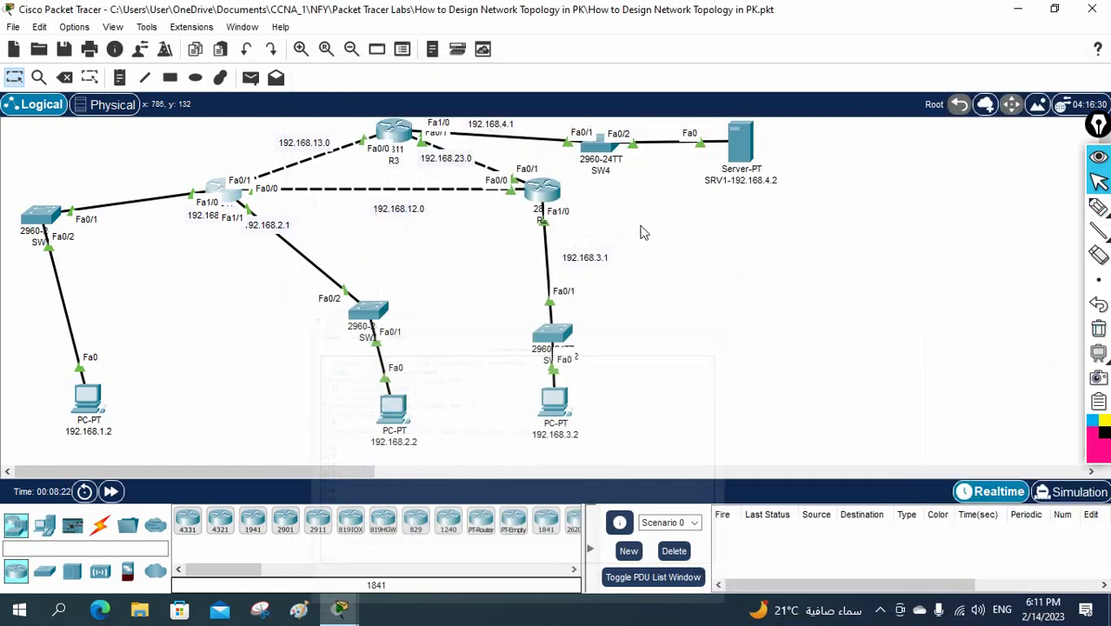
click(88, 399)
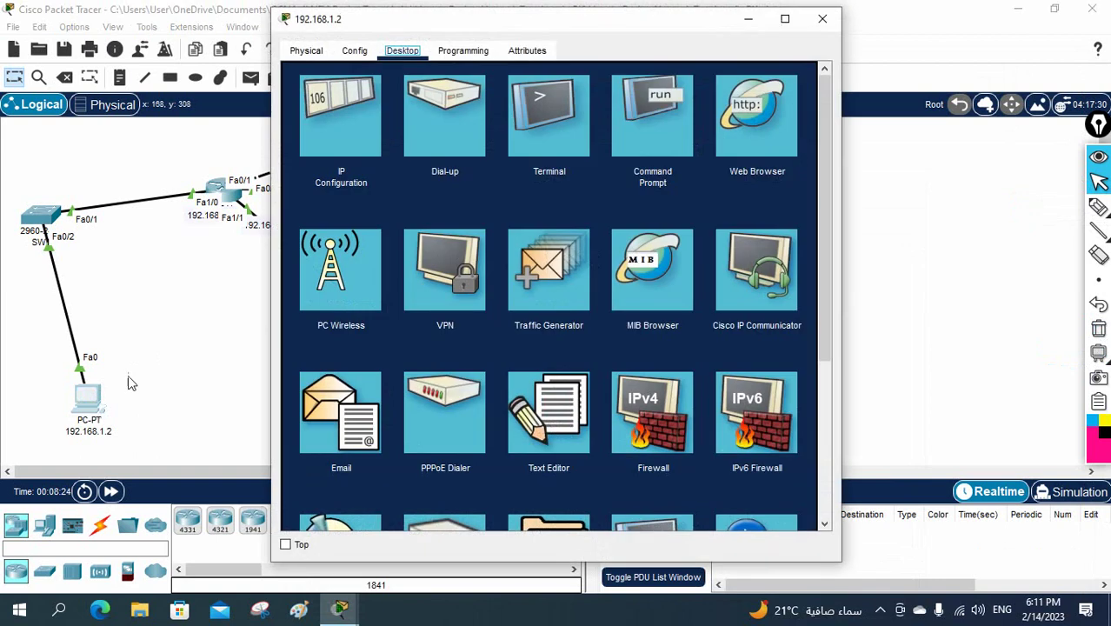
click(718, 132)
drag(588, 18, 551, 134)
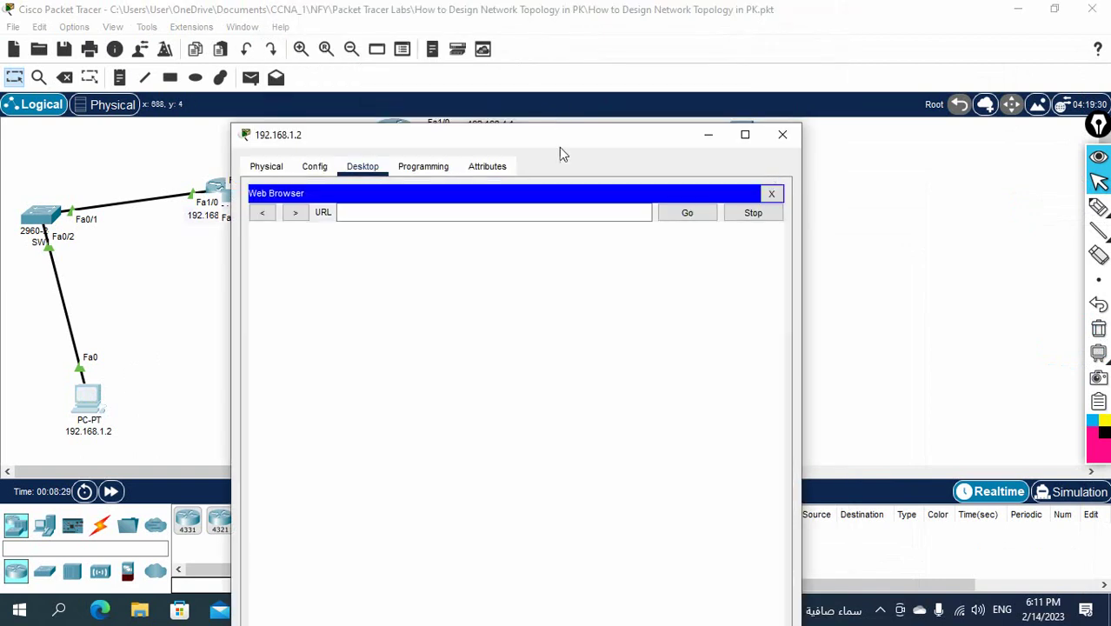
click(516, 208)
drag(519, 144, 519, 213)
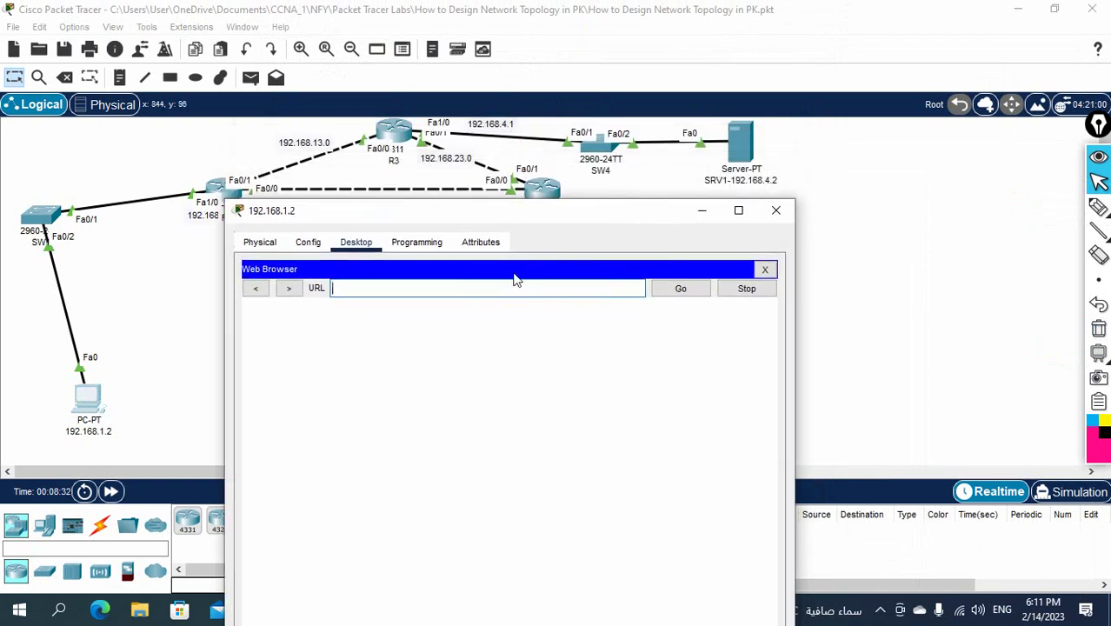
text(192.168.4.2)
key(Return)
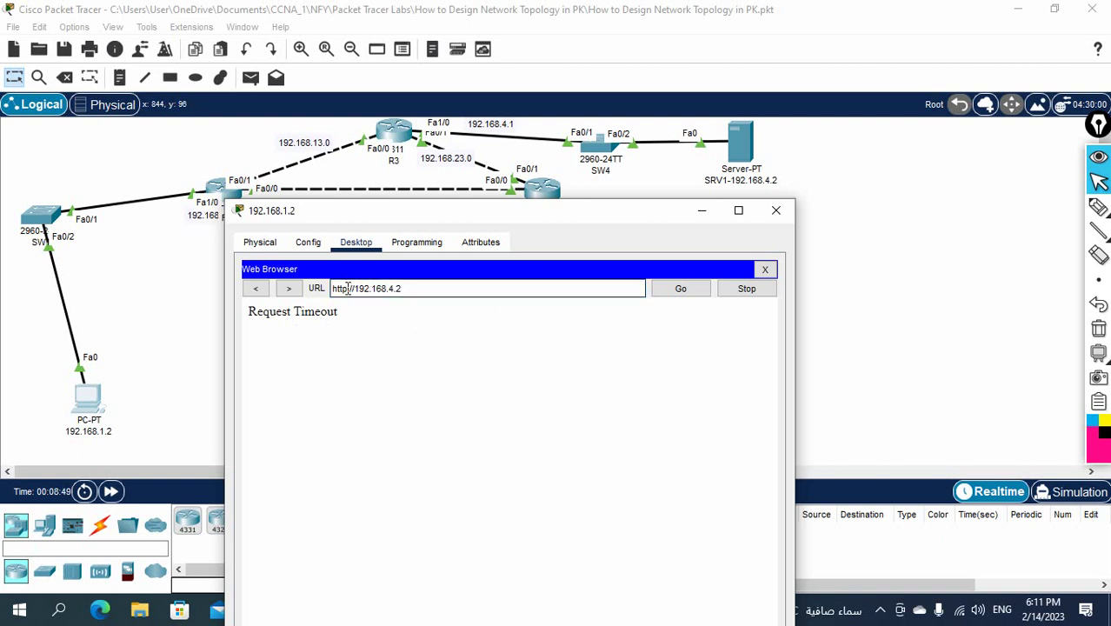
drag(347, 290, 336, 304)
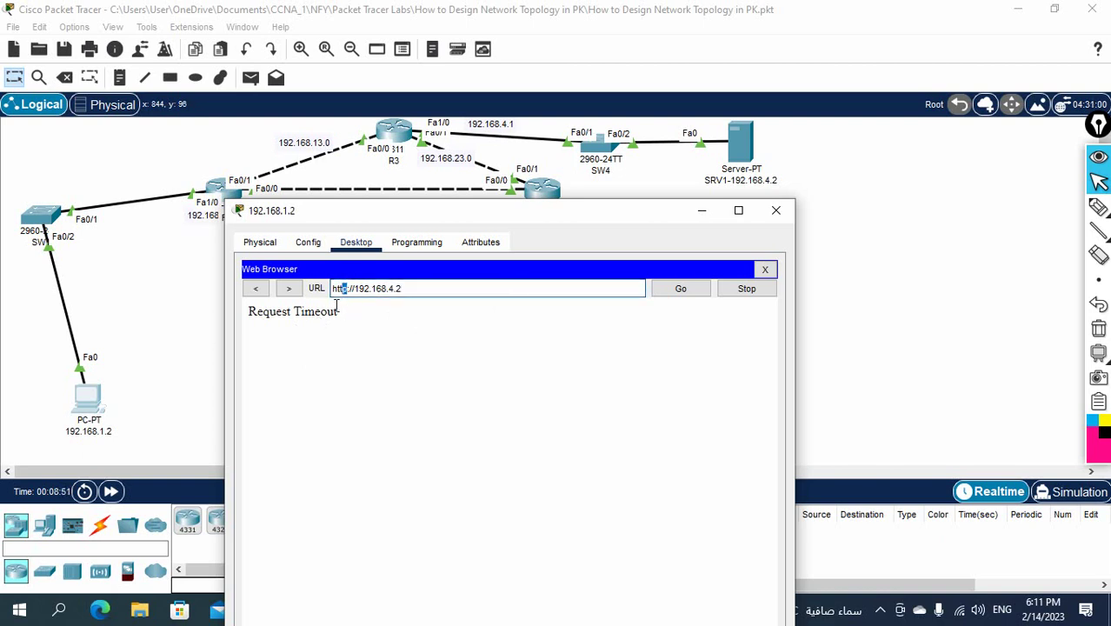
text(s)
click(677, 290)
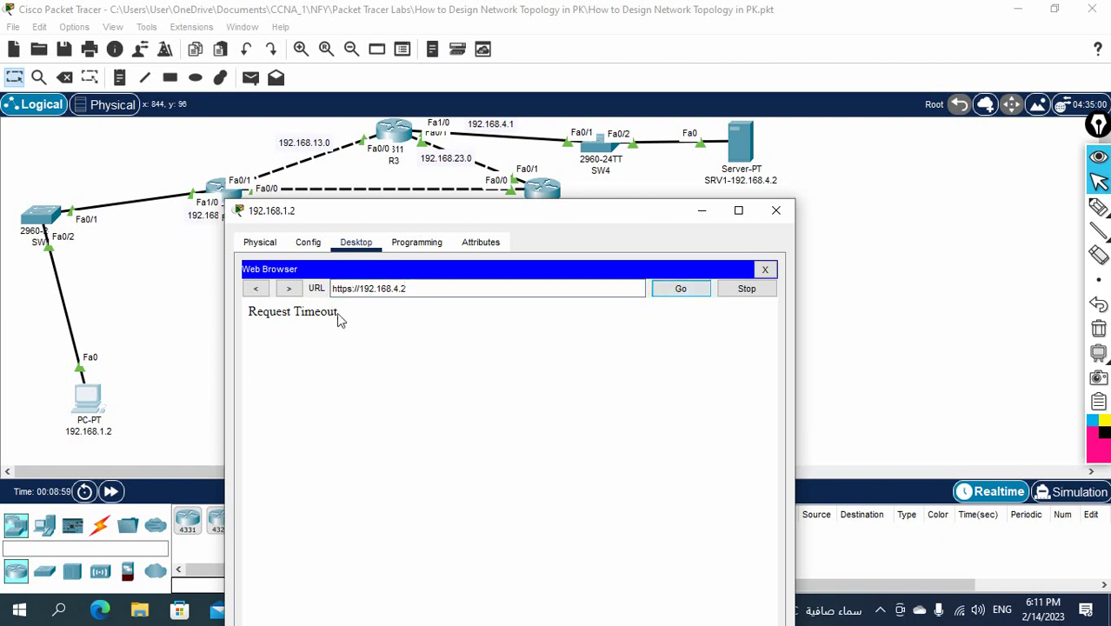
click(682, 288)
click(765, 271)
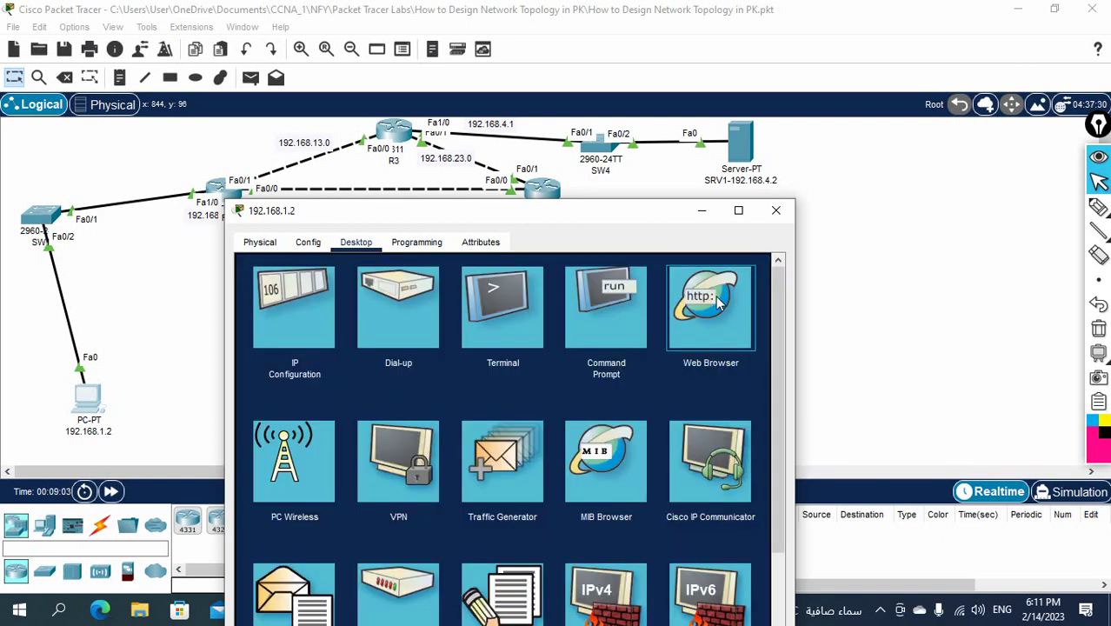
click(717, 301)
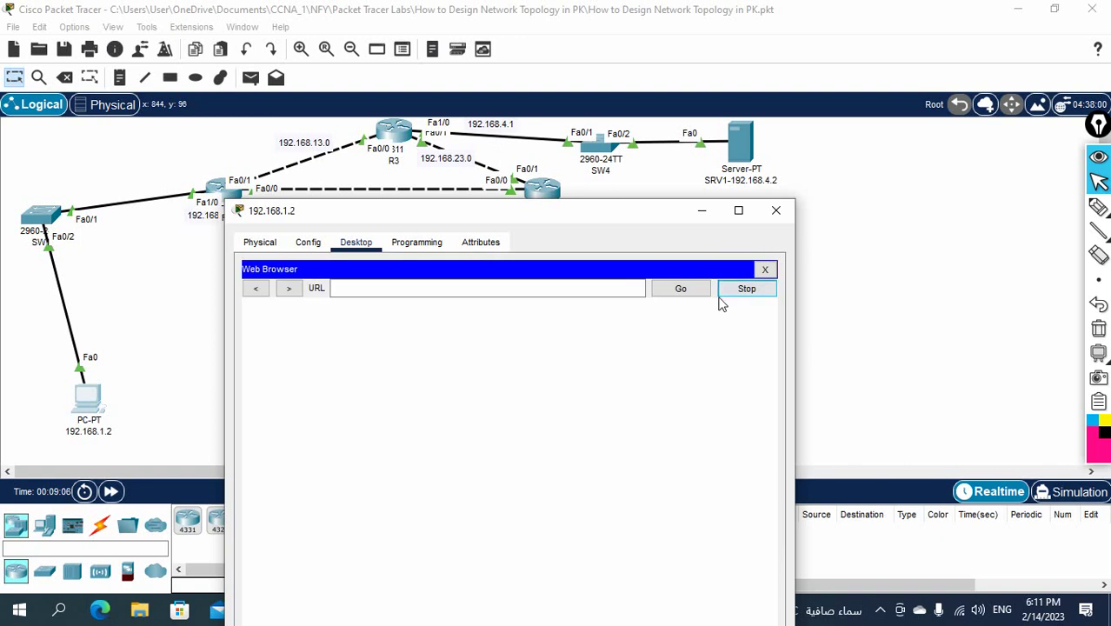
click(620, 288)
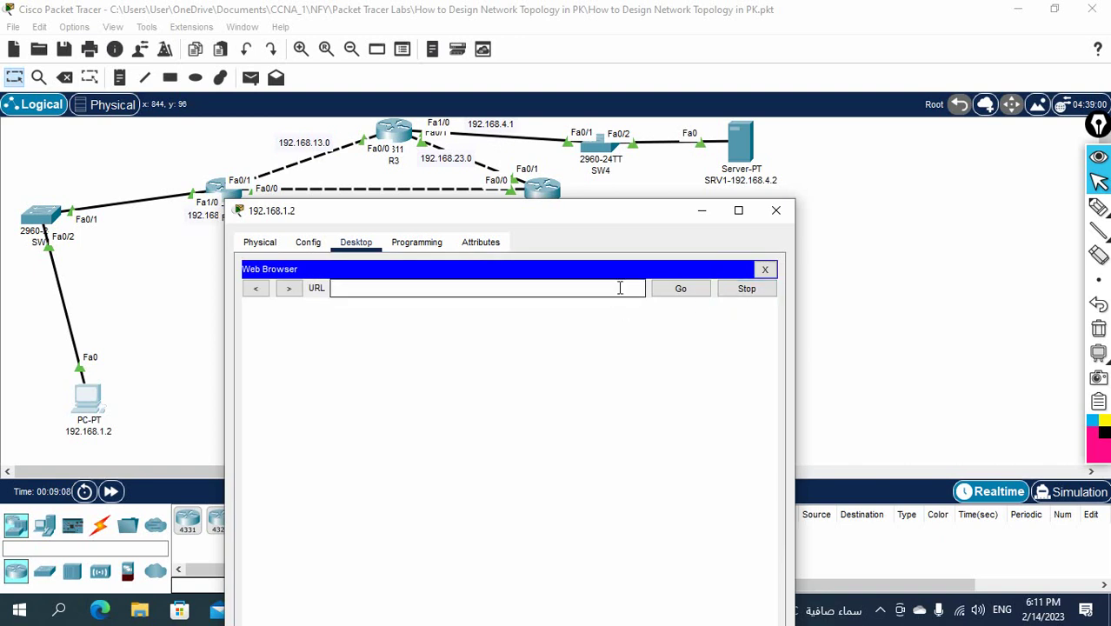
text(https://192.168.4.2)
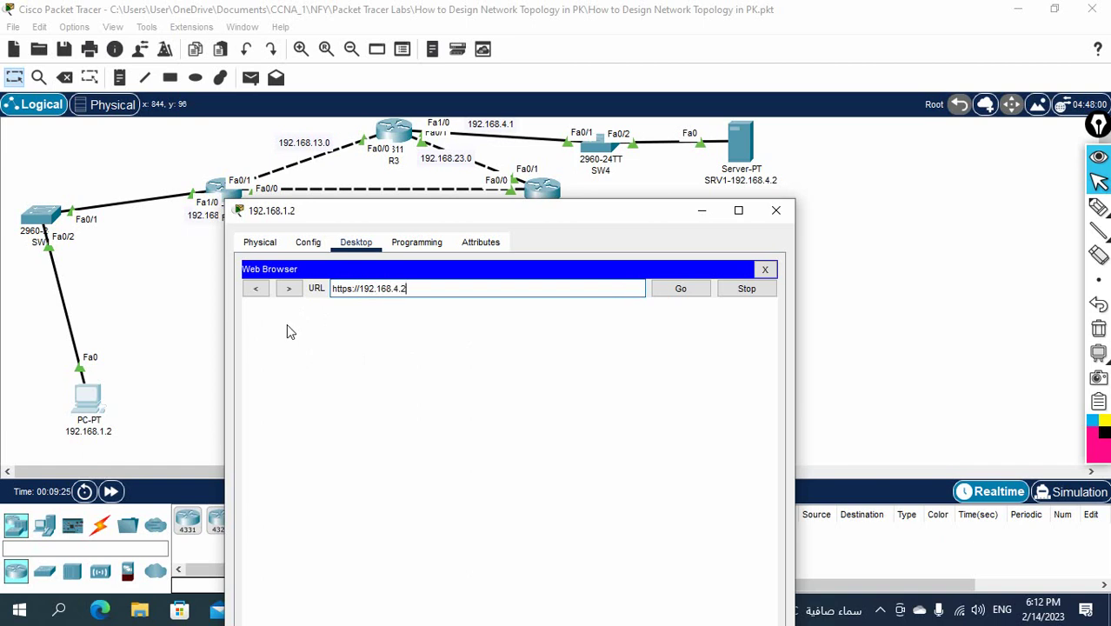
drag(249, 311, 450, 310)
Switch to the PC's Command Prompt, widen its window, and ping the server at 192.168.4.2
click(765, 269)
click(617, 300)
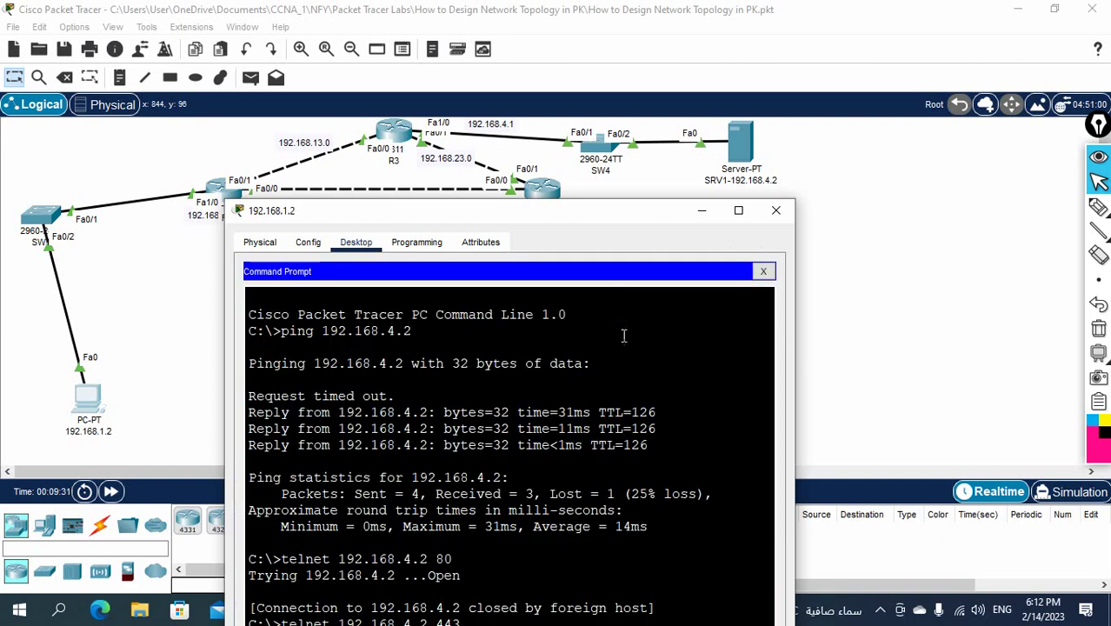
drag(603, 210, 526, 89)
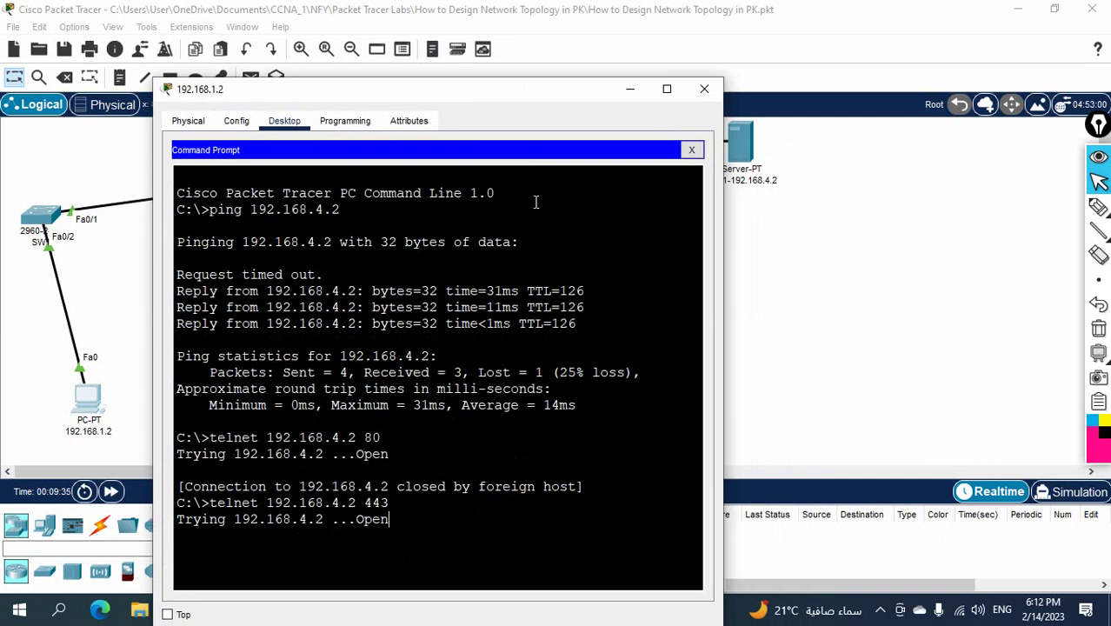
click(395, 444)
drag(714, 299, 927, 297)
triple_click(697, 353)
drag(565, 91, 578, 36)
click(530, 211)
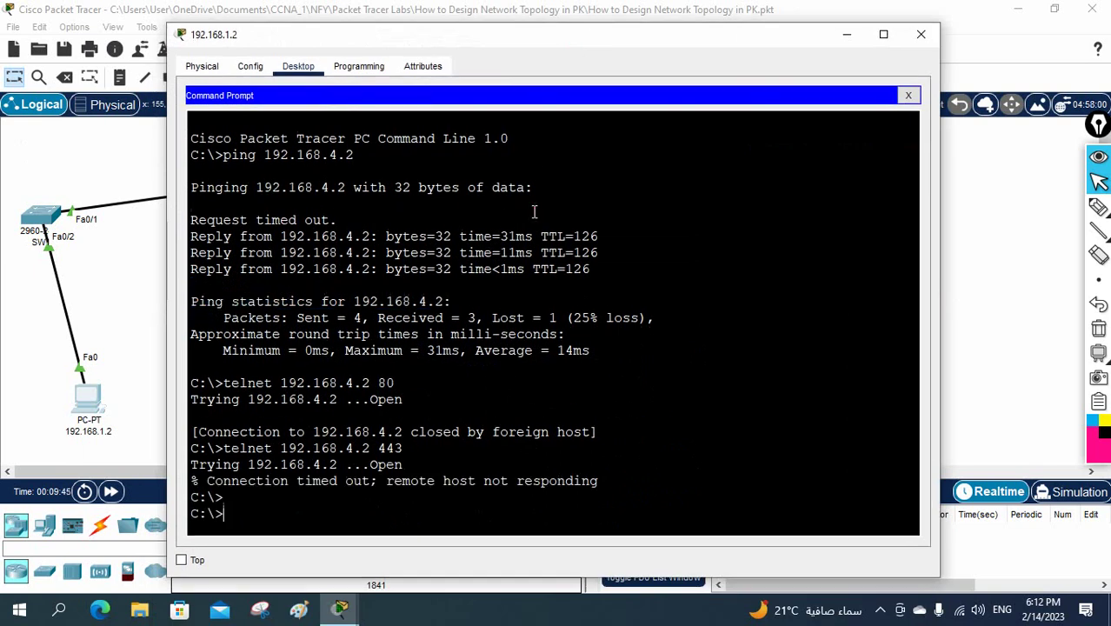
key(Up)
key(Up)
key(Return)
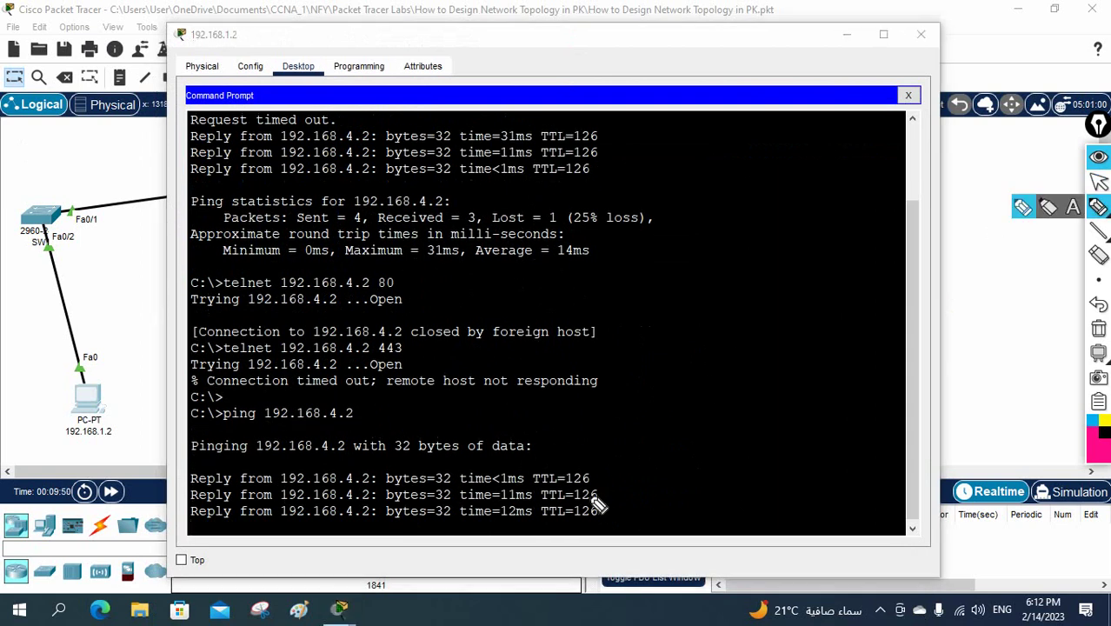
Mark up the ping output with freehand pen strokes and clear the annotations
drag(598, 417, 609, 389)
drag(602, 385, 618, 337)
mouse_move(706, 297)
mouse_down()
mouse_move(704, 315)
mouse_move(721, 299)
mouse_up()
mouse_move(714, 344)
mouse_down()
mouse_move(744, 362)
mouse_move(773, 350)
mouse_move(766, 374)
mouse_up()
drag(753, 293, 803, 334)
drag(815, 280, 835, 271)
mouse_move(824, 274)
mouse_down()
mouse_move(825, 291)
mouse_move(865, 259)
mouse_move(867, 271)
mouse_up()
mouse_move(839, 307)
mouse_down()
mouse_move(855, 301)
mouse_move(857, 311)
mouse_up()
click(1098, 329)
click(1098, 180)
Test HTTPS port access from the PC with telnet 192.168.4.2 443 and highlight the address and port
key(Up)
key(Up)
key(Return)
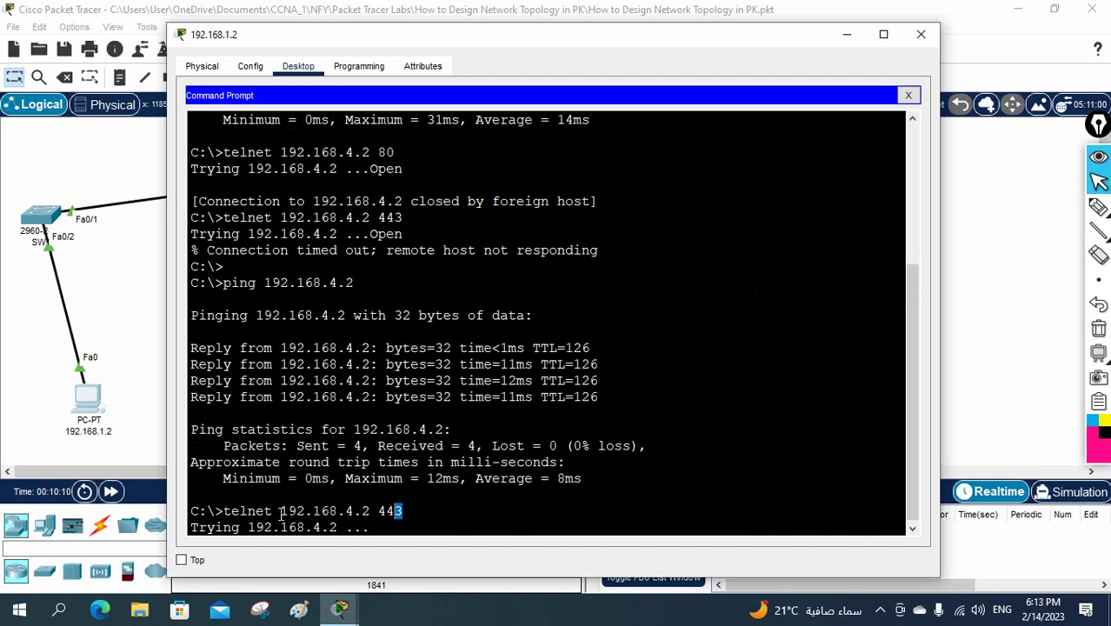
drag(280, 511, 405, 511)
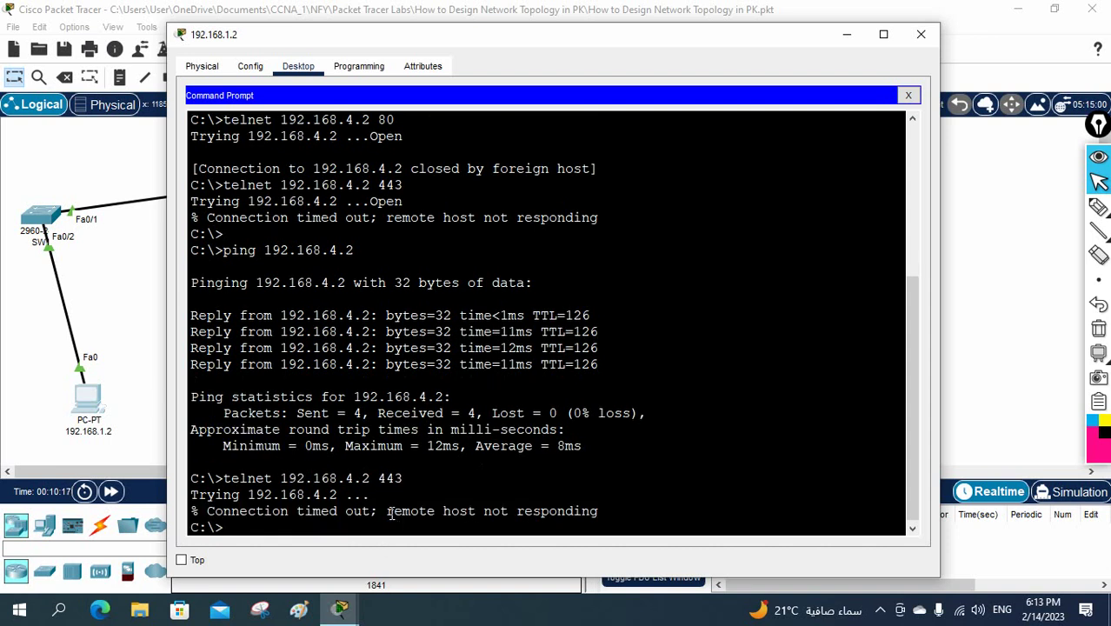
Test HTTP port access from the PC with telnet 192.168.4.2 80
drag(498, 519, 433, 513)
key(Up)
key(Up)
key(Down)
key(Return)
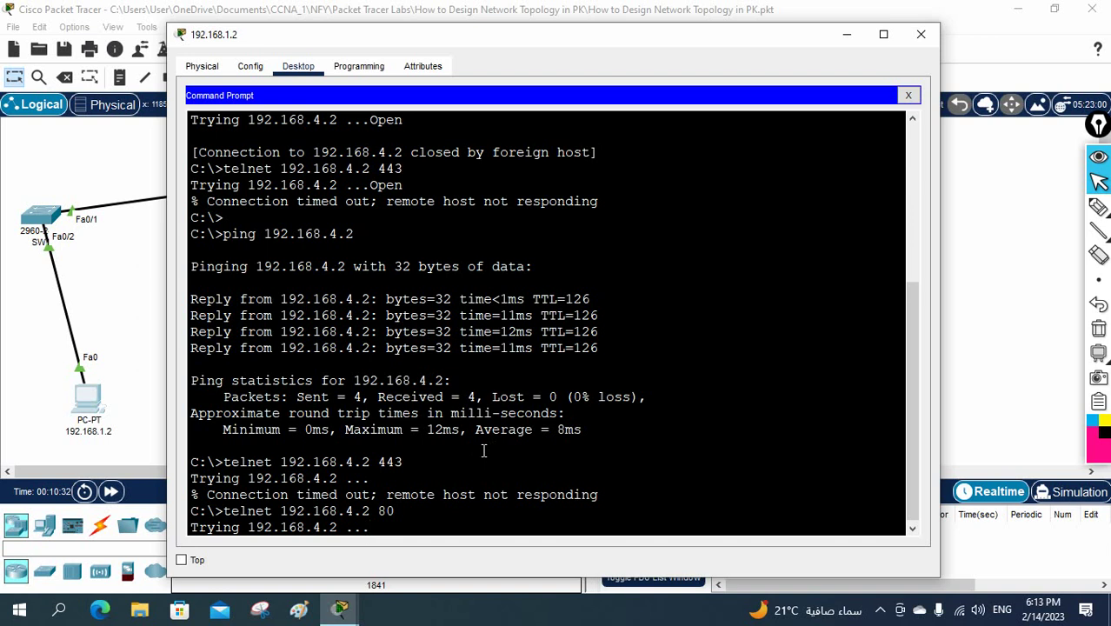
Minimize the PC window, underline PC 192.168.1.2, write "Ping" and "TCP" below the server, and clear the annotations
click(847, 35)
click(1098, 207)
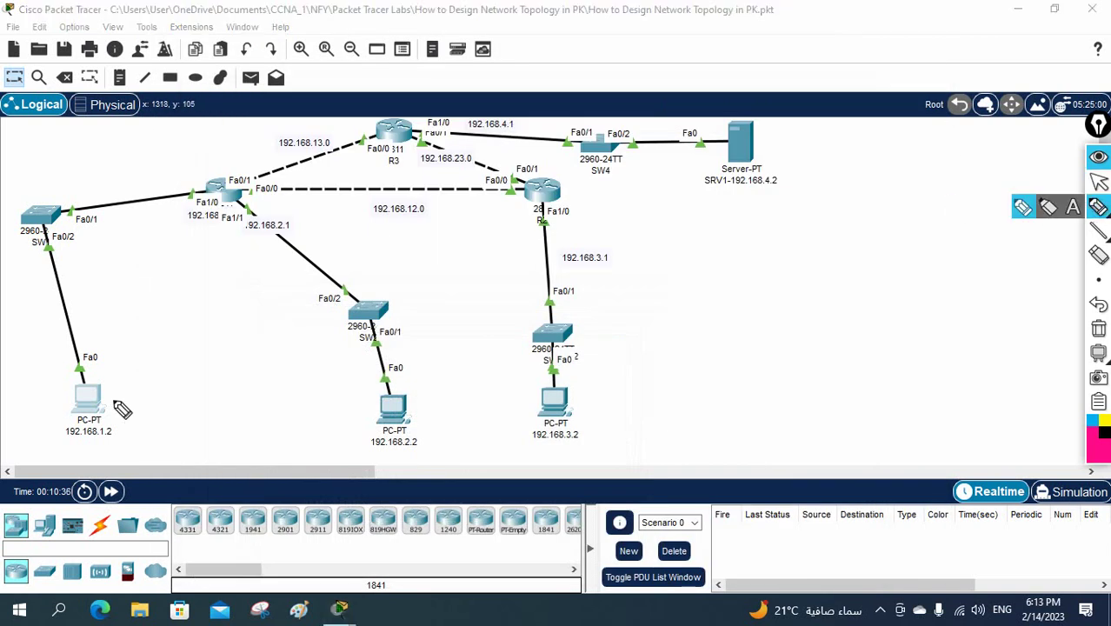
drag(63, 444, 115, 445)
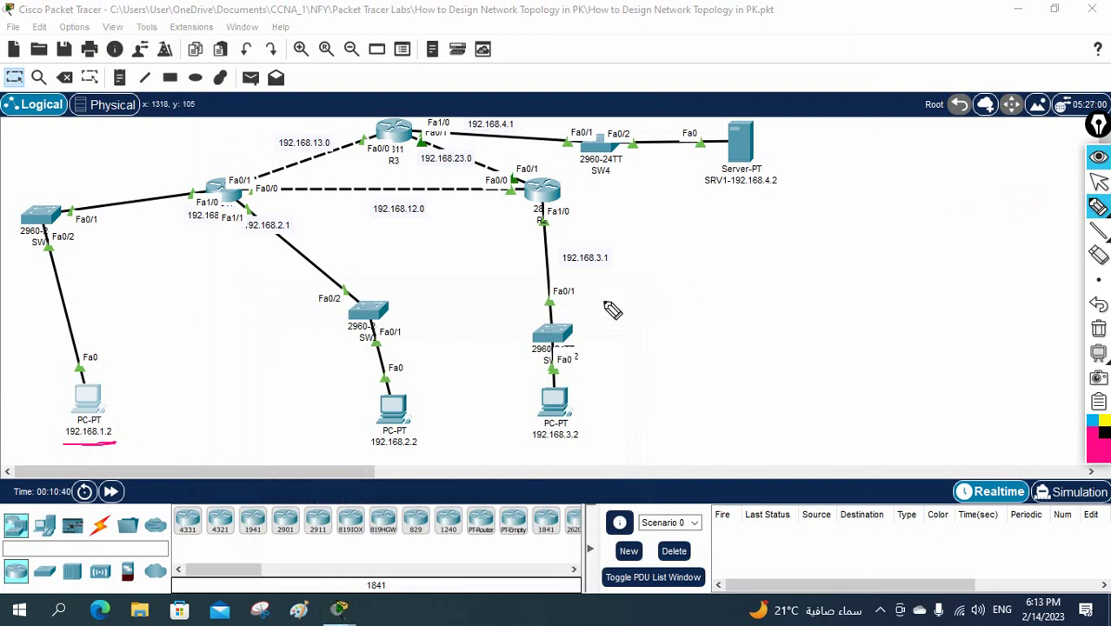
click(722, 202)
mouse_move(723, 203)
mouse_down()
mouse_move(776, 208)
mouse_move(768, 219)
mouse_move(782, 236)
mouse_move(736, 258)
mouse_move(773, 250)
mouse_up()
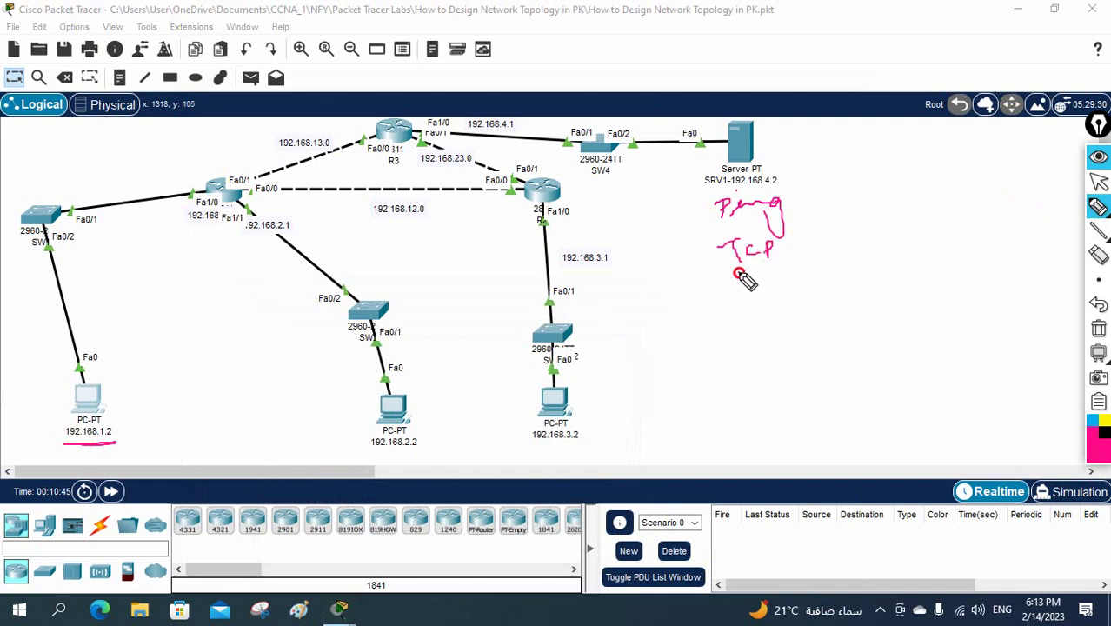
click(1098, 328)
click(1097, 180)
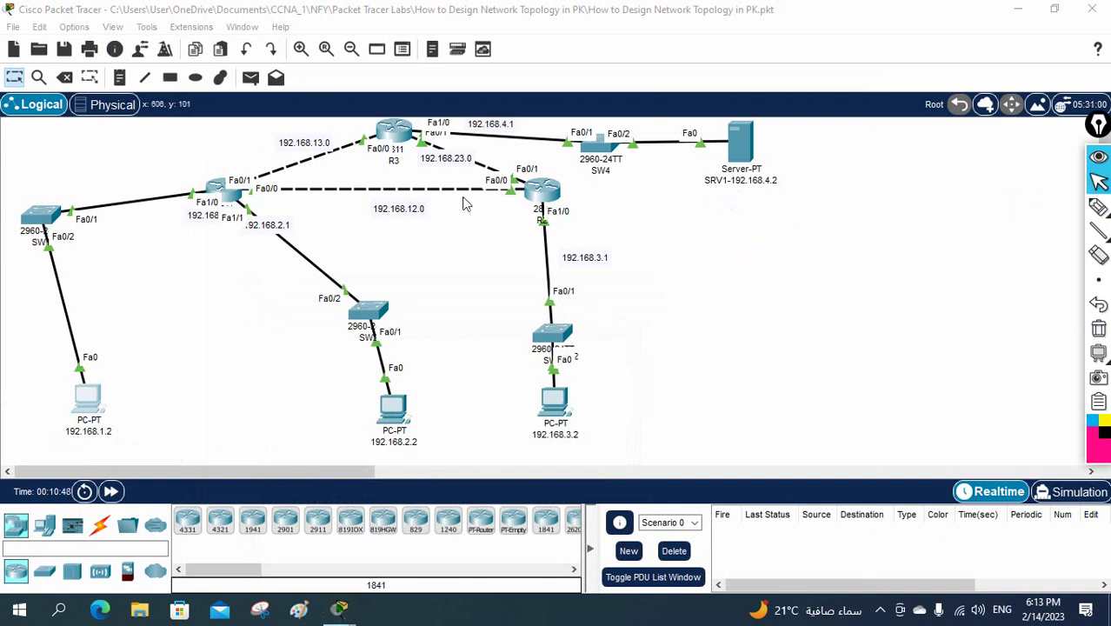
Display the access lists on R1 again with show access-lists to check the match counters
click(242, 199)
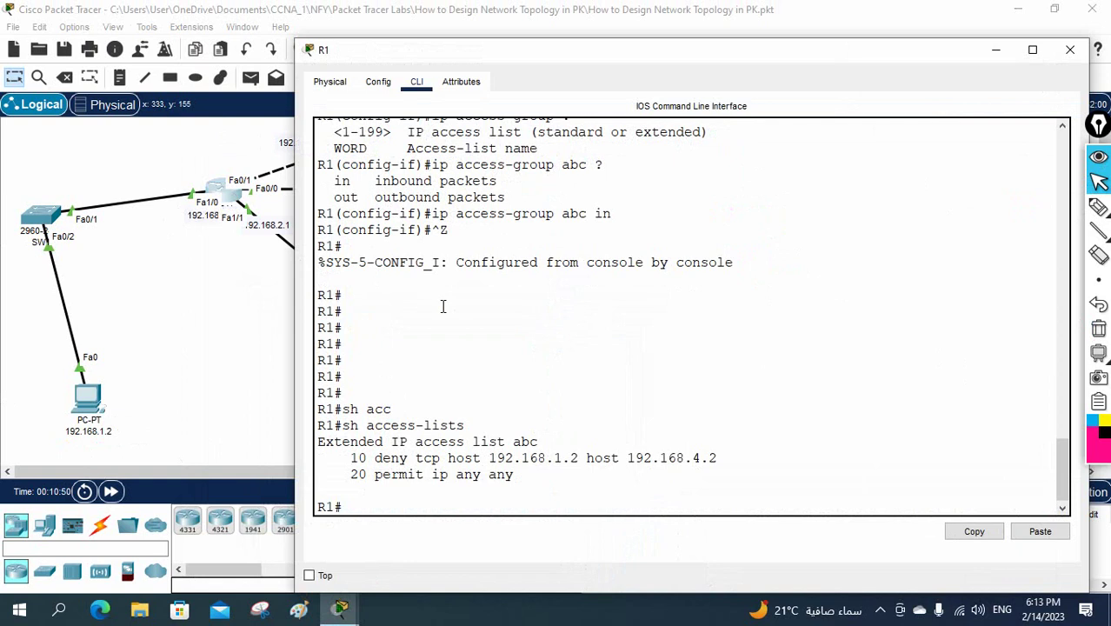
key(Up)
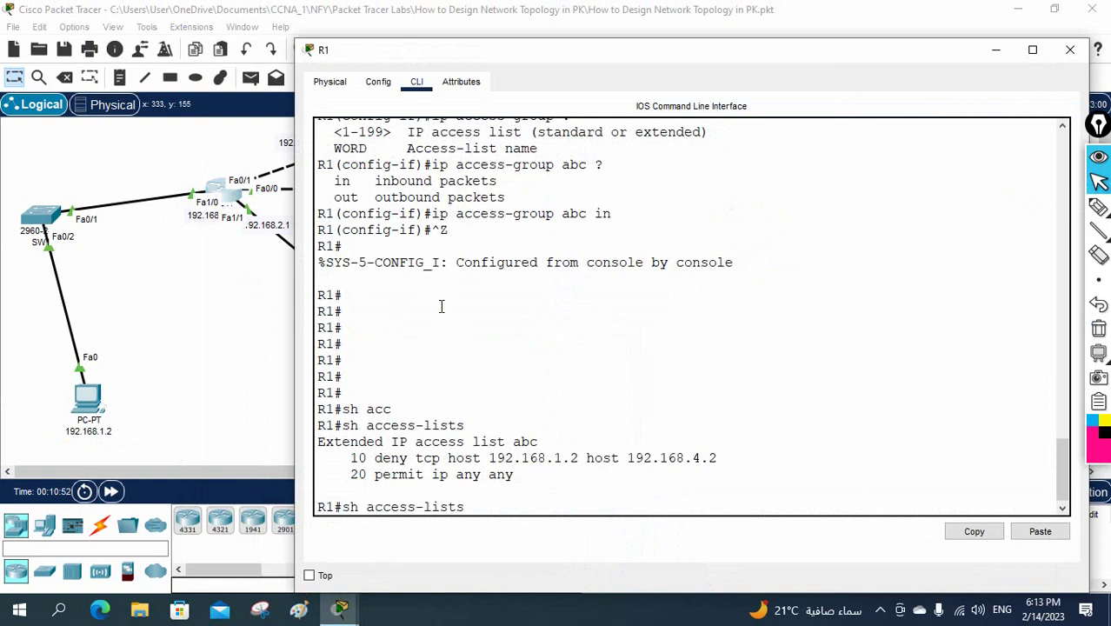
key(Return)
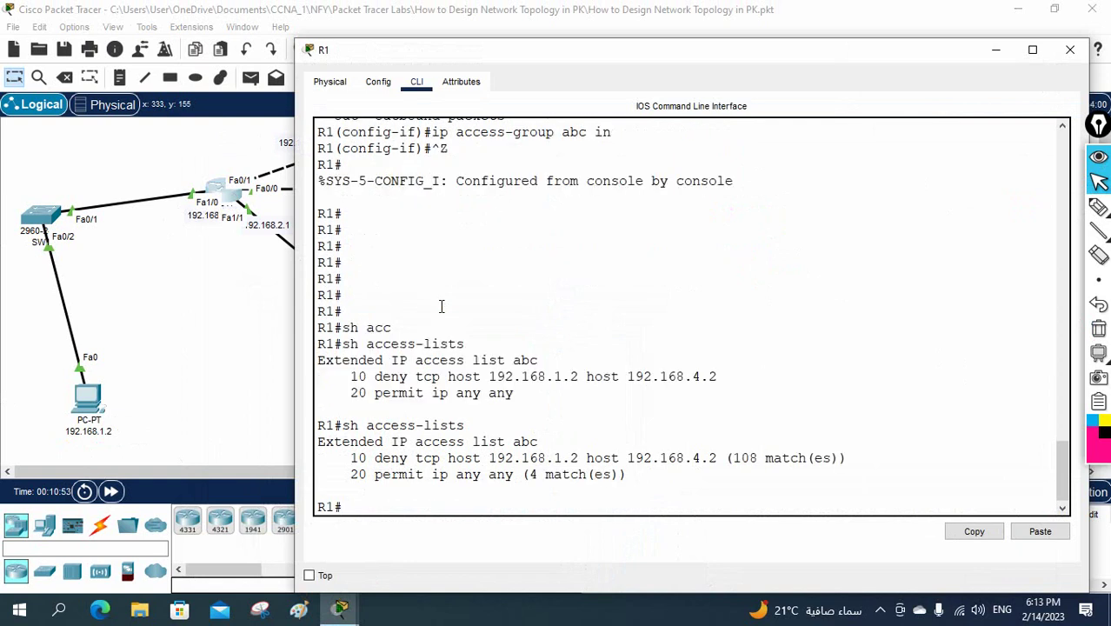
Underline the match counts, mark the deny rule with a cross and the permit rule with a check, and clear the annotations
click(1097, 207)
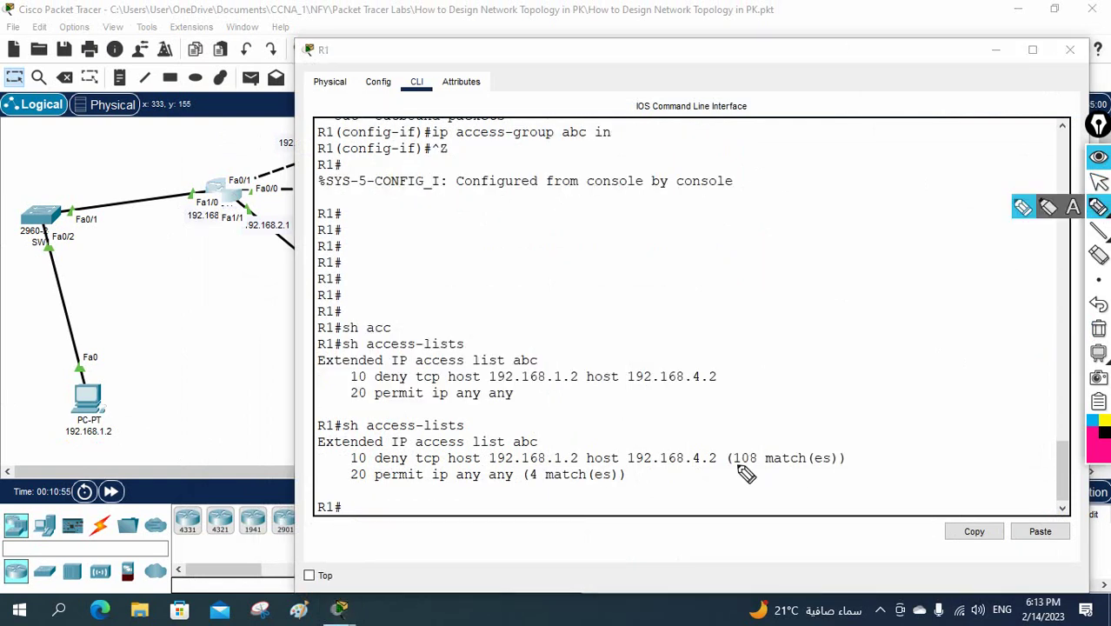
drag(732, 468, 842, 468)
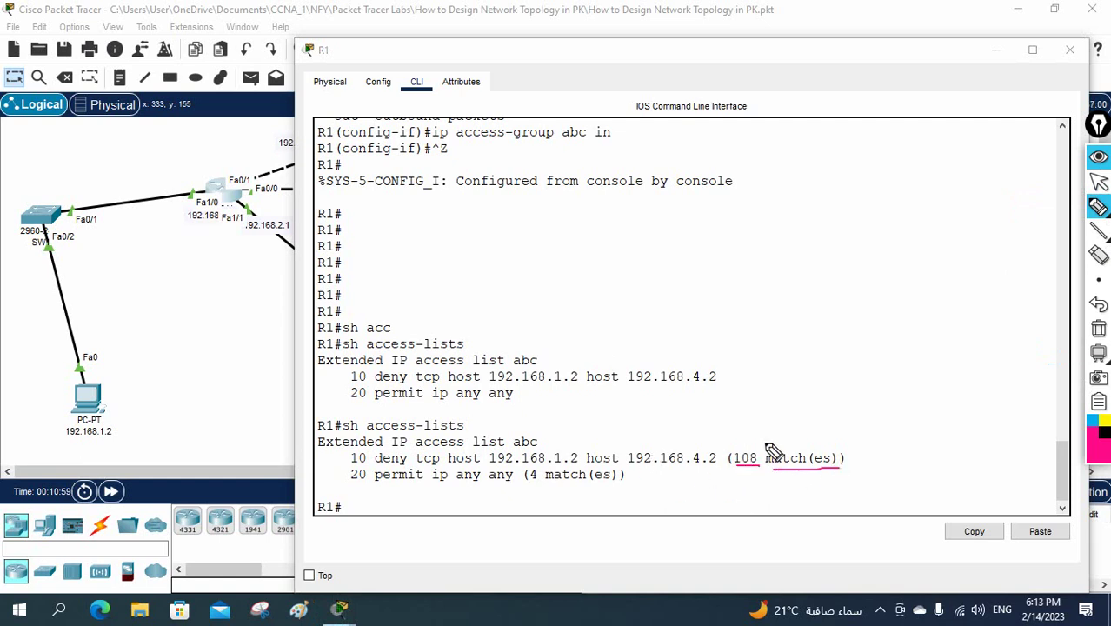
drag(318, 454, 352, 460)
drag(526, 487, 606, 489)
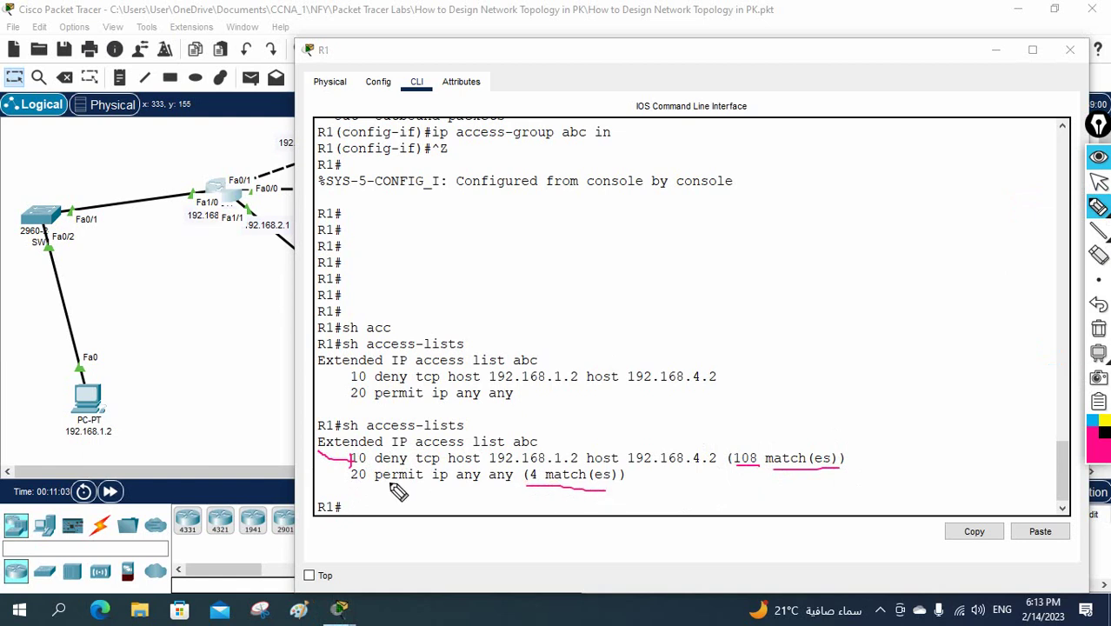
drag(322, 476, 348, 481)
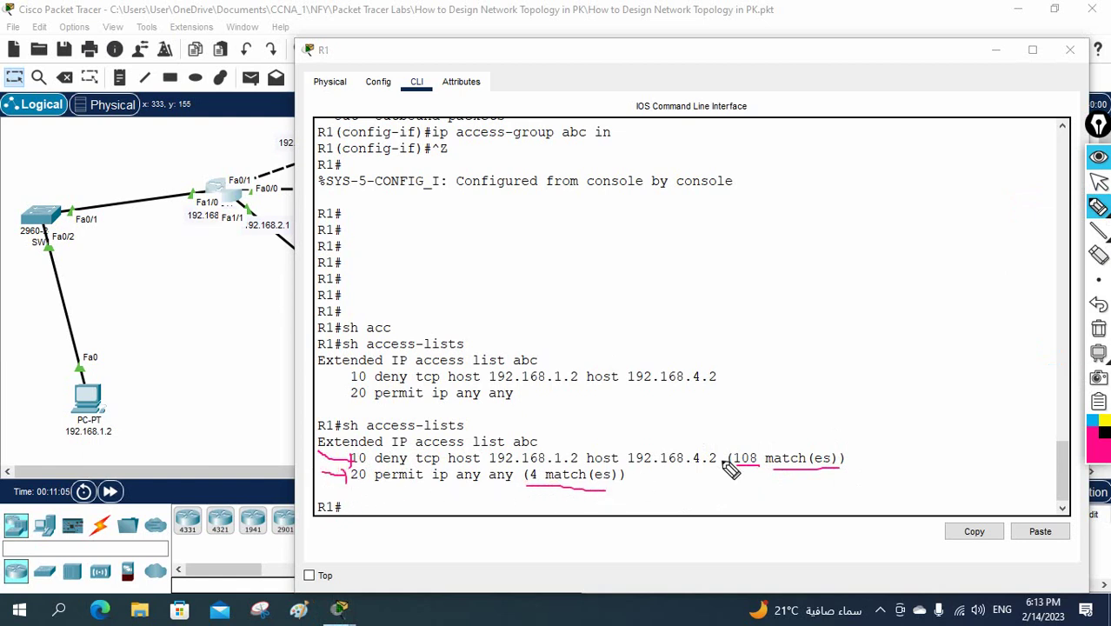
drag(849, 458, 863, 465)
drag(635, 476, 659, 461)
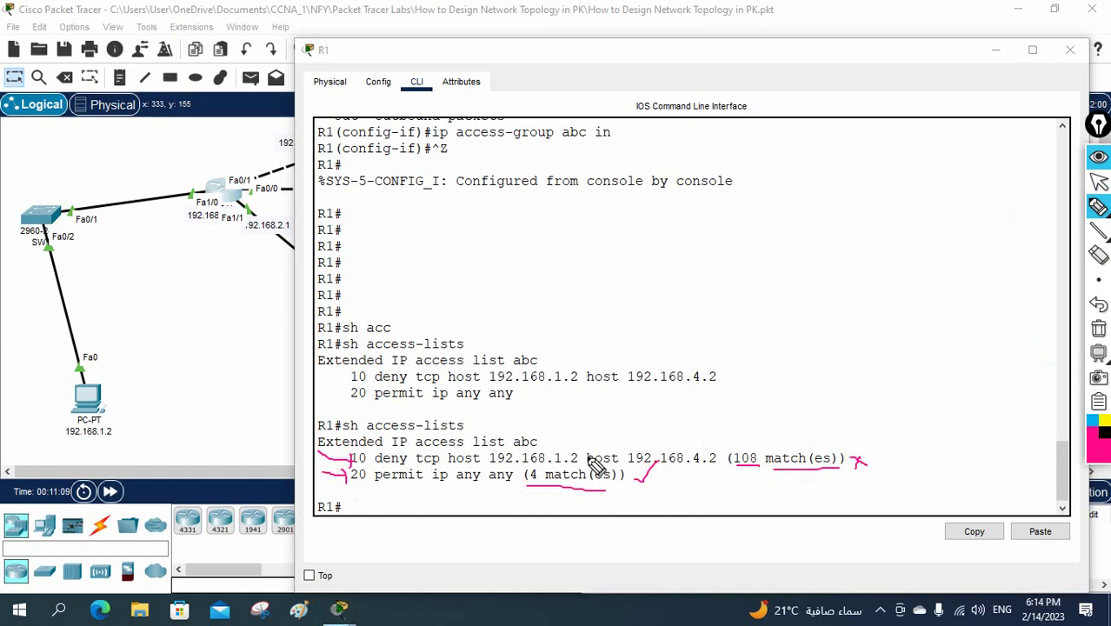
click(1097, 328)
mouse_move(1098, 279)
click(1098, 181)
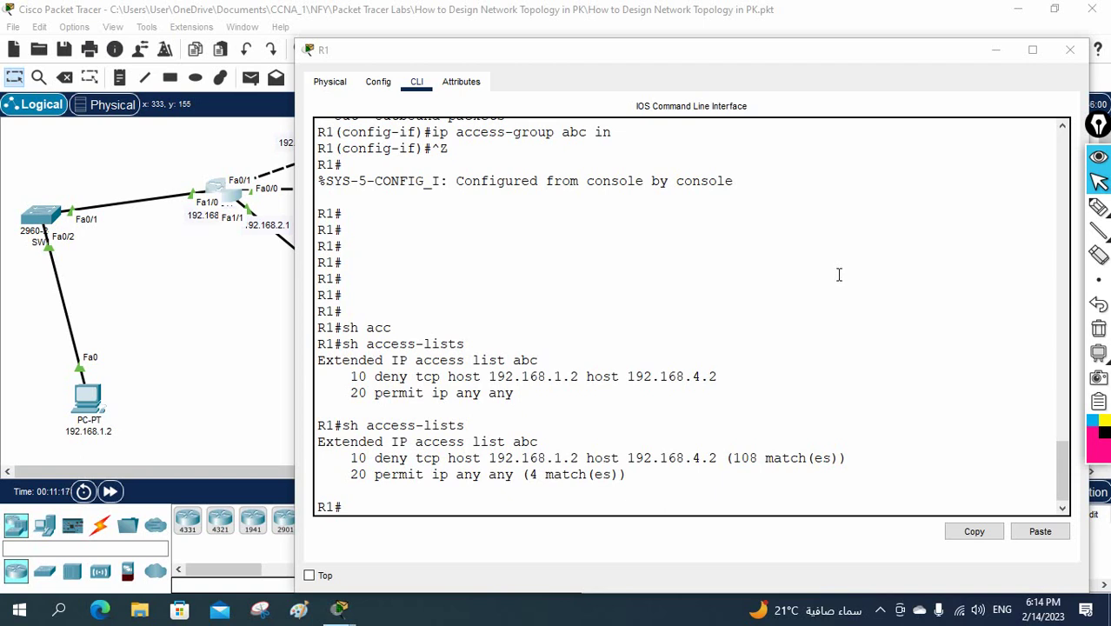
Handwrite "TCP 443" over the R1 console, underline and circle it, and clear the annotations
click(1098, 207)
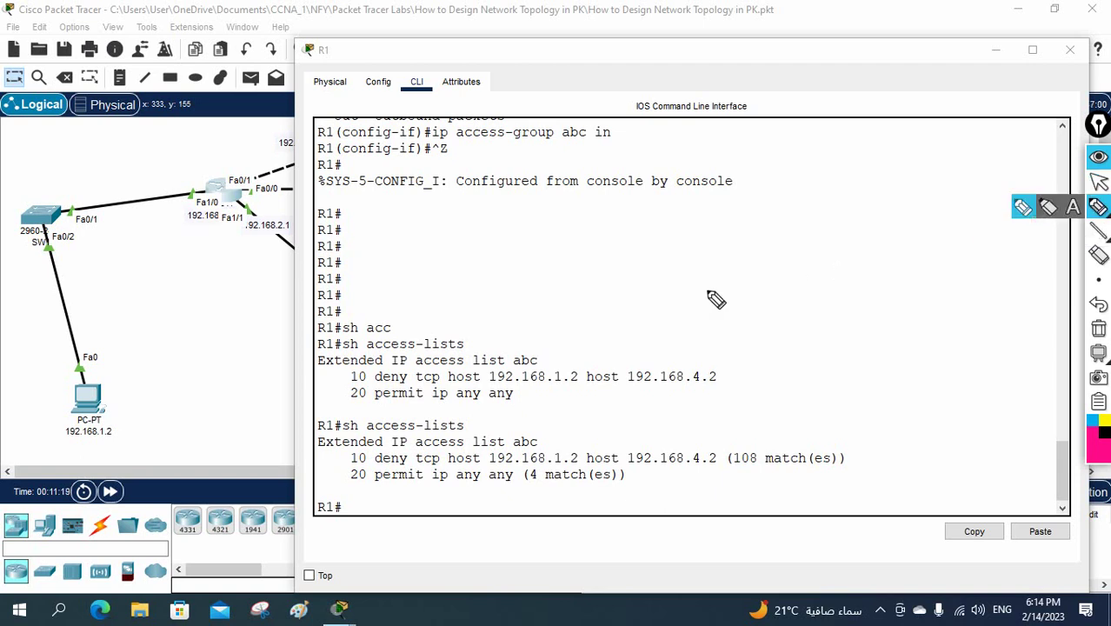
mouse_move(714, 259)
mouse_down()
mouse_move(713, 288)
mouse_move(728, 258)
mouse_move(756, 280)
mouse_move(768, 261)
mouse_move(762, 300)
mouse_up()
drag(763, 257, 765, 275)
drag(840, 247, 836, 273)
drag(836, 273, 873, 272)
drag(874, 245, 887, 278)
drag(777, 331, 829, 321)
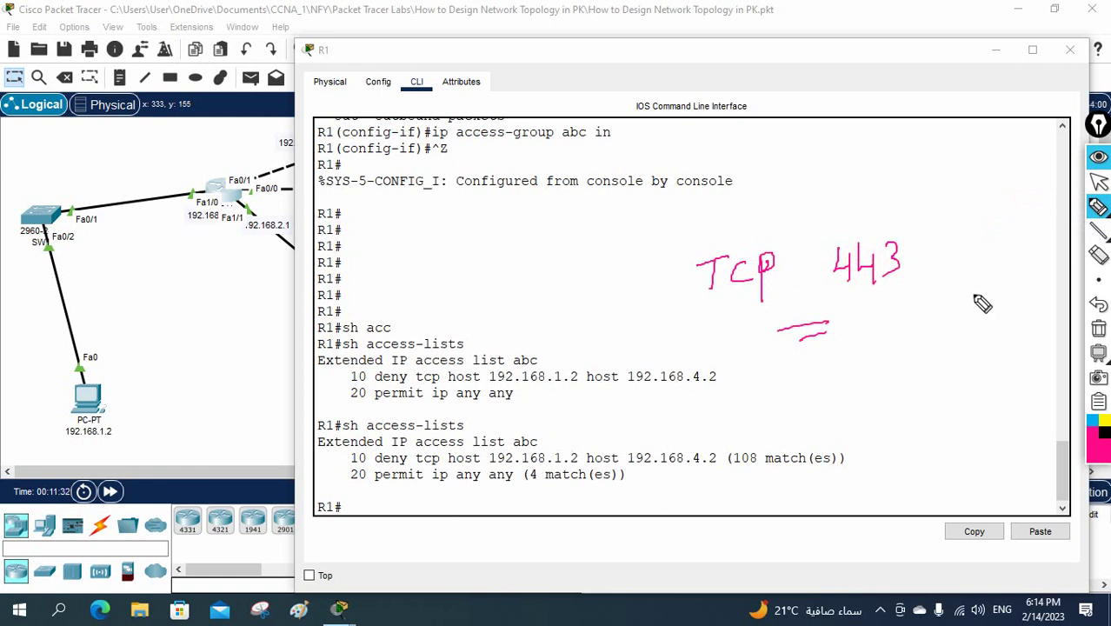
mouse_move(929, 219)
mouse_down()
mouse_move(708, 217)
mouse_move(848, 340)
mouse_move(934, 221)
mouse_up()
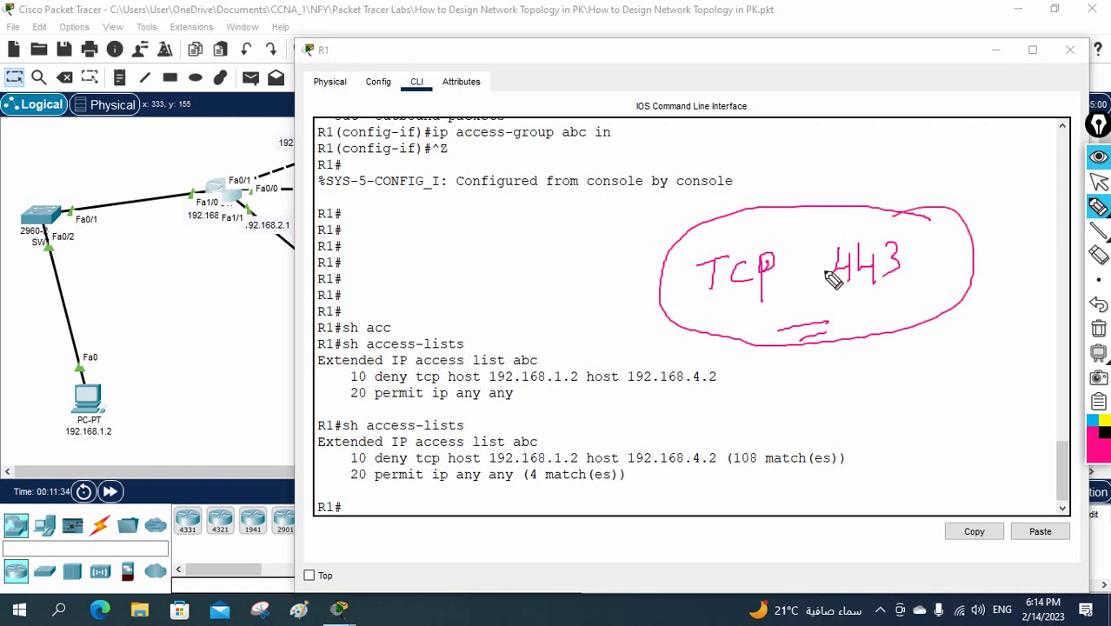
click(1098, 327)
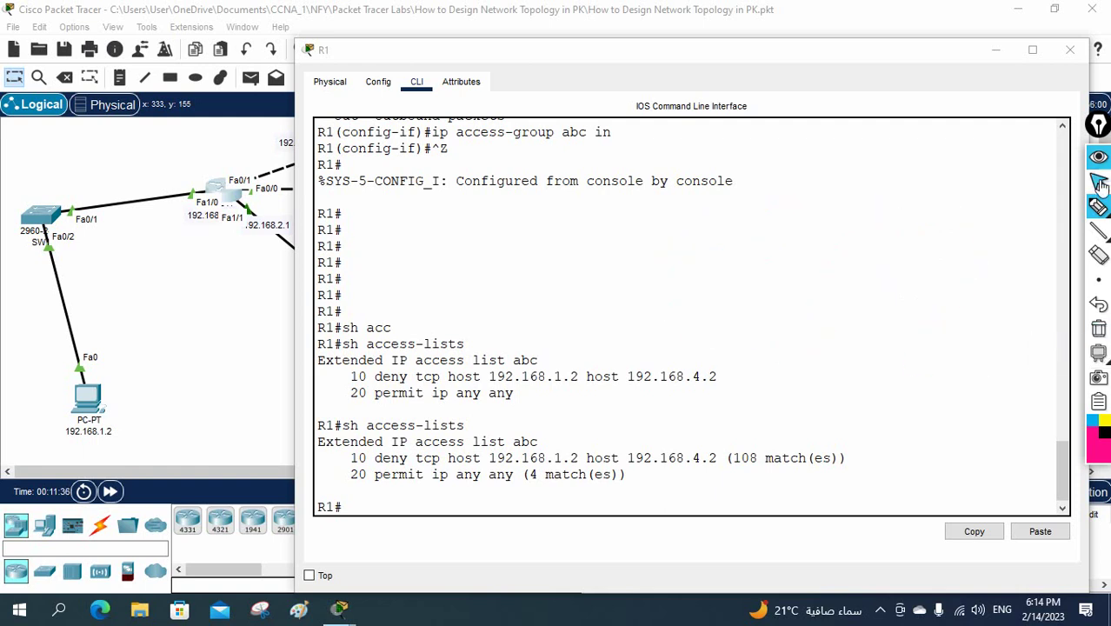